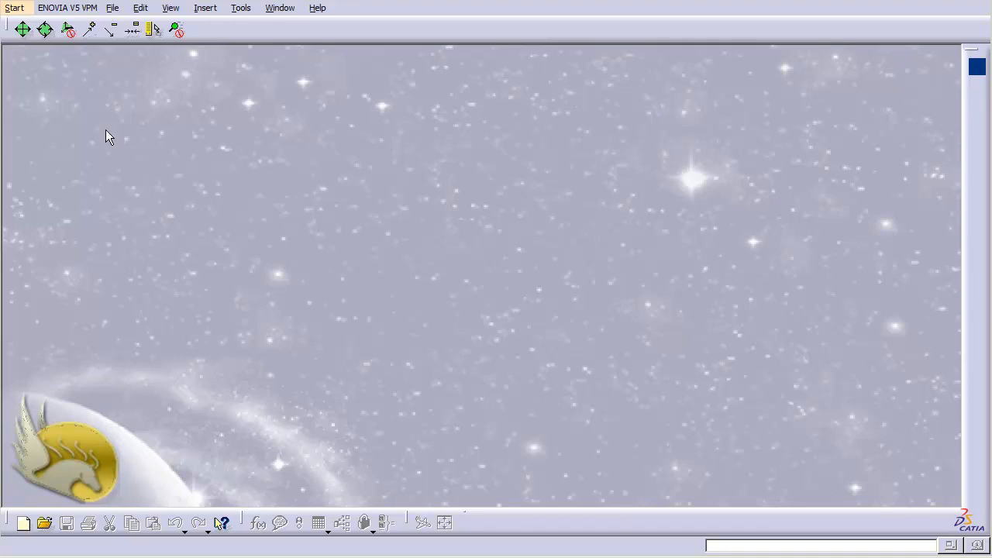
Create a new mechanical design part named Part1 with hybrid design enabled and open a sketch on its yz plane
click(15, 8)
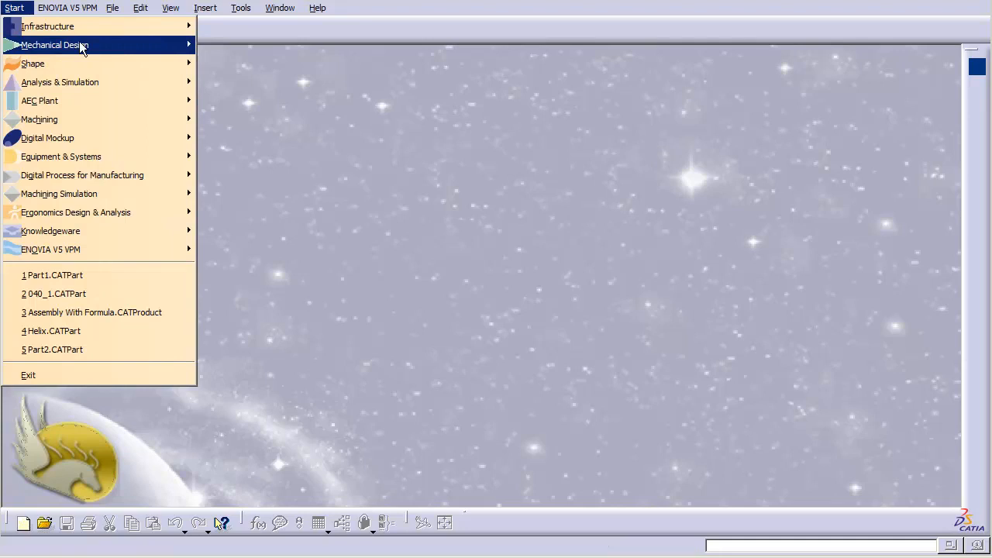
mouse_move(82, 48)
click(225, 45)
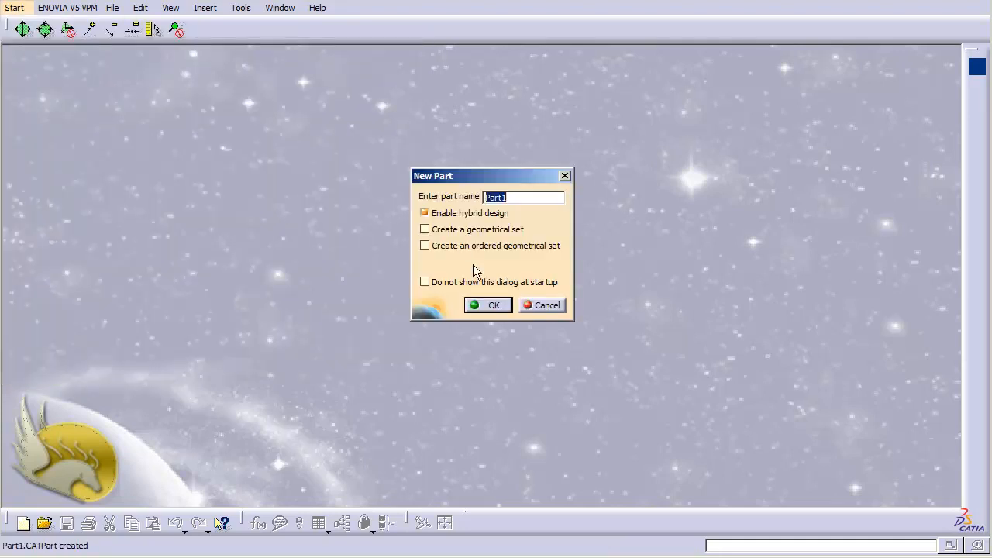
click(504, 303)
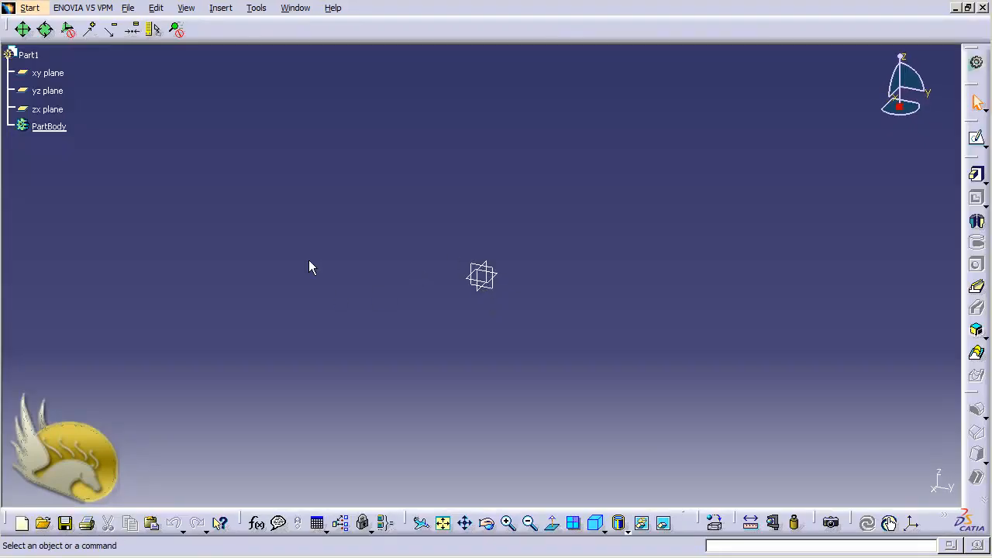
click(59, 92)
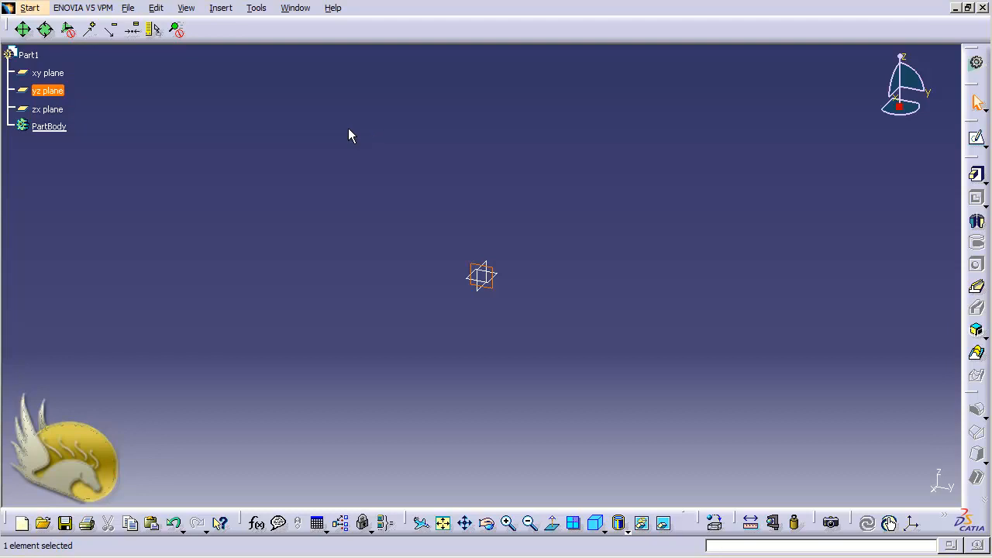
click(974, 136)
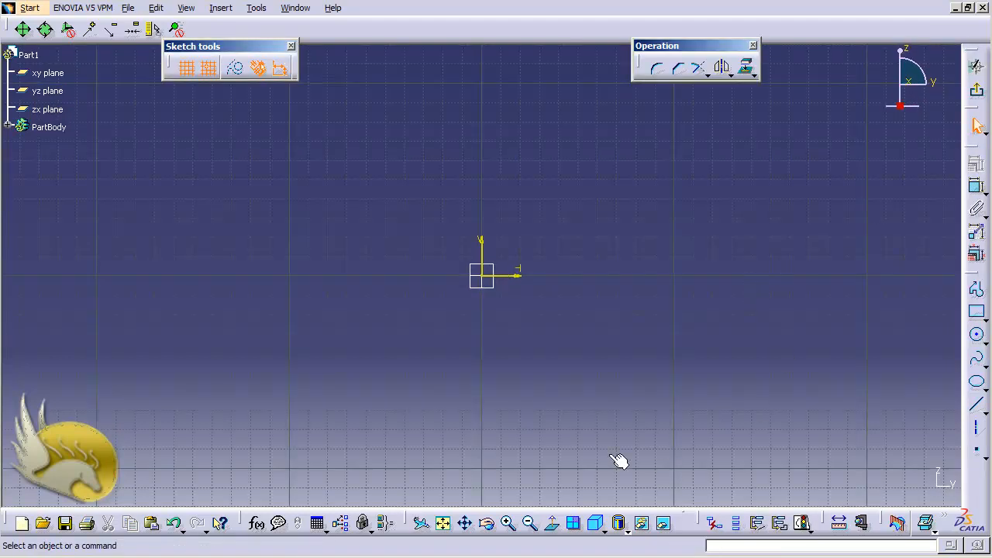
Sketch an arch's inner outline: a short horizontal foot line, a vertical leg, a tangent arc and a second leg about 250 mm long
click(529, 523)
click(530, 525)
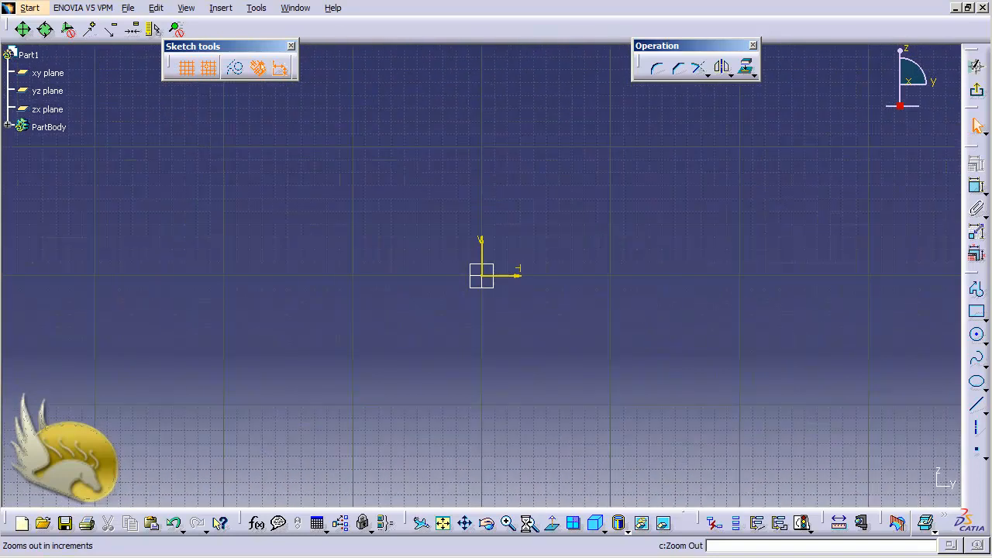
click(530, 525)
click(530, 526)
click(530, 526)
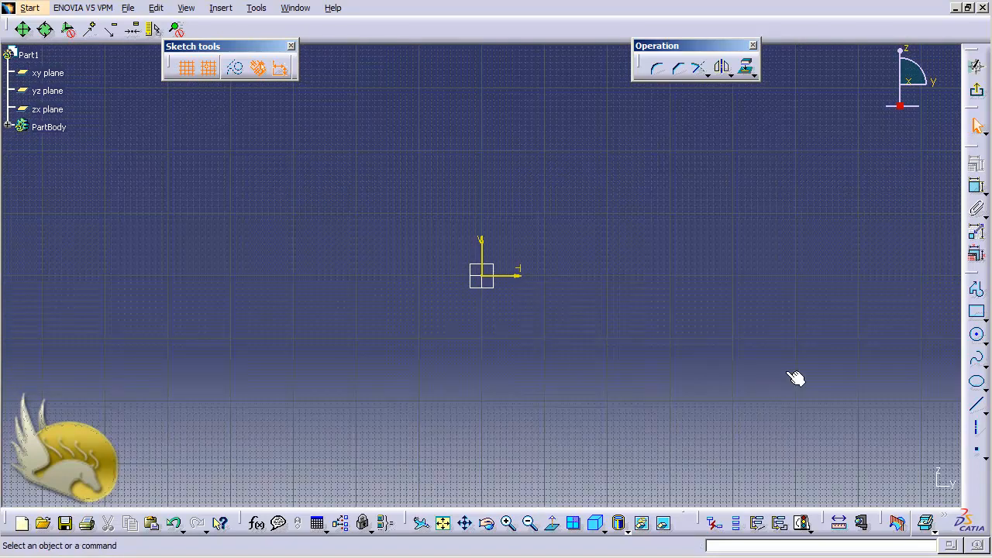
click(976, 291)
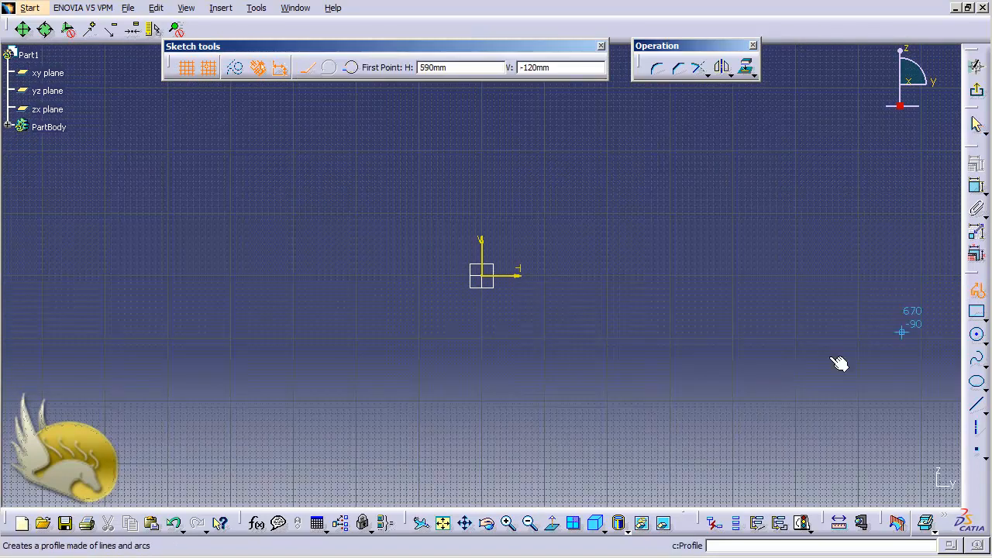
click(338, 421)
click(389, 421)
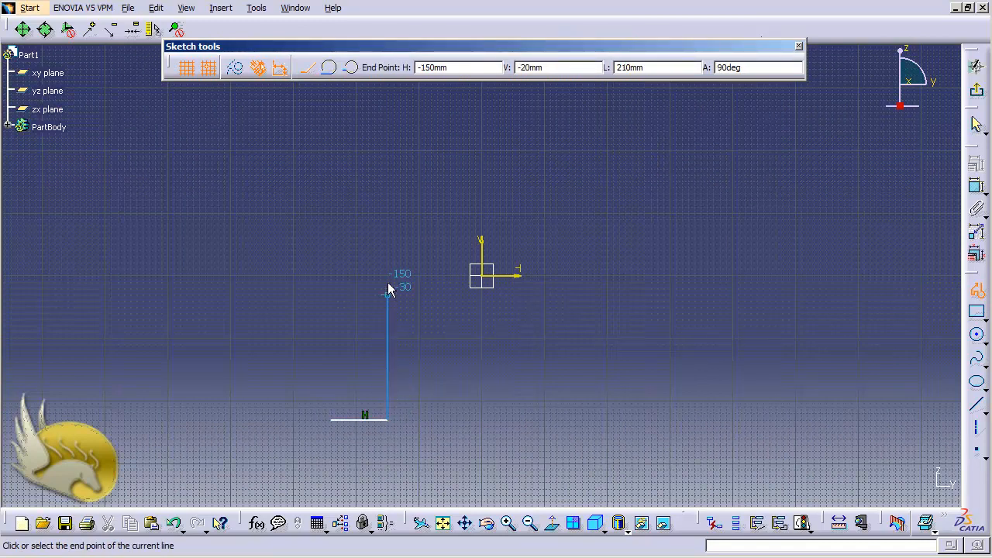
click(387, 250)
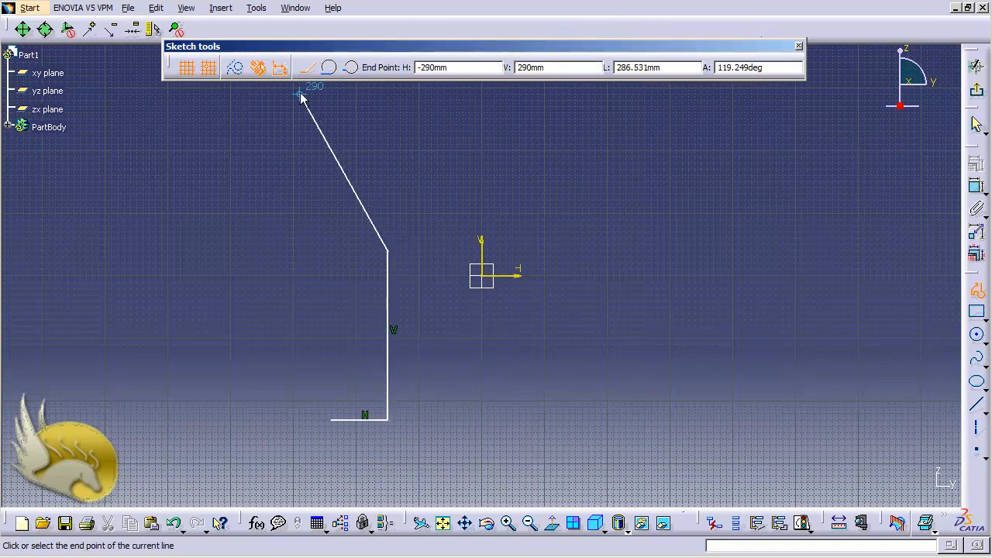
click(328, 67)
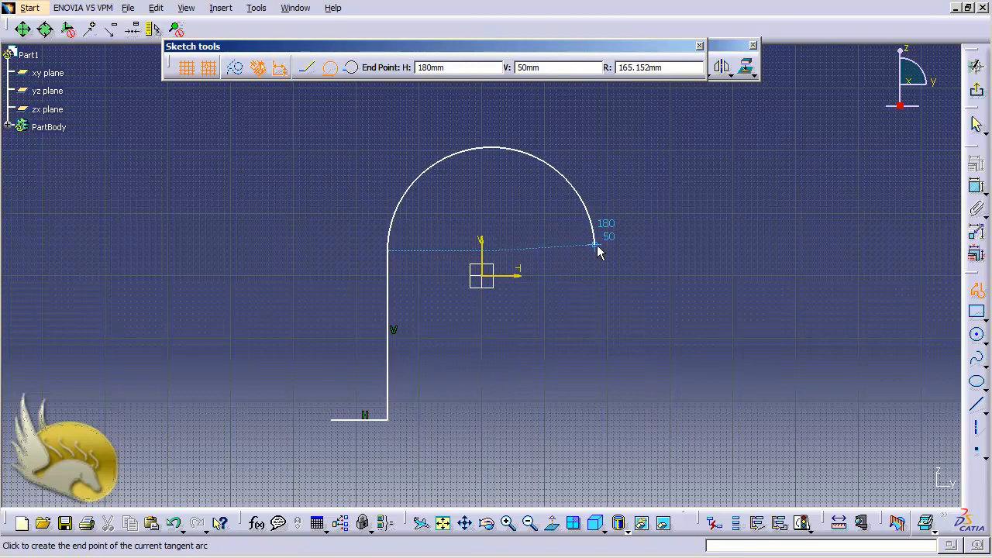
click(599, 256)
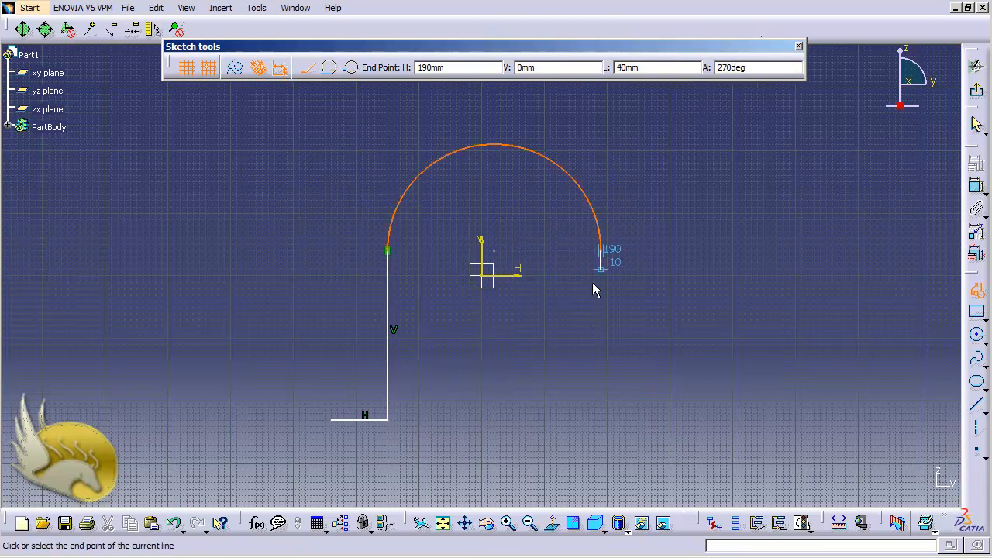
click(599, 406)
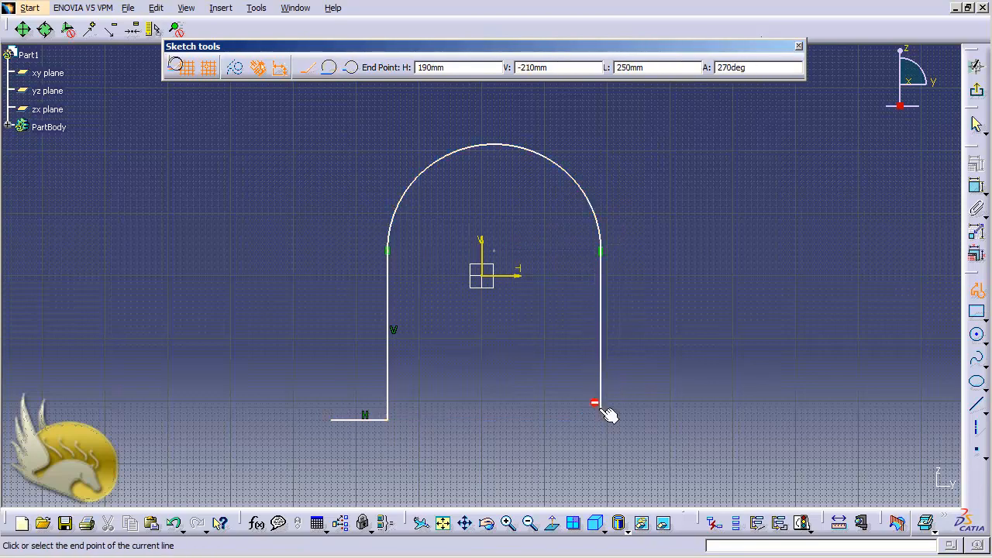
Close the arch profile with a second foot line, an outer leg, a tangent outer arc about 265 mm in radius and a closing leg
click(662, 406)
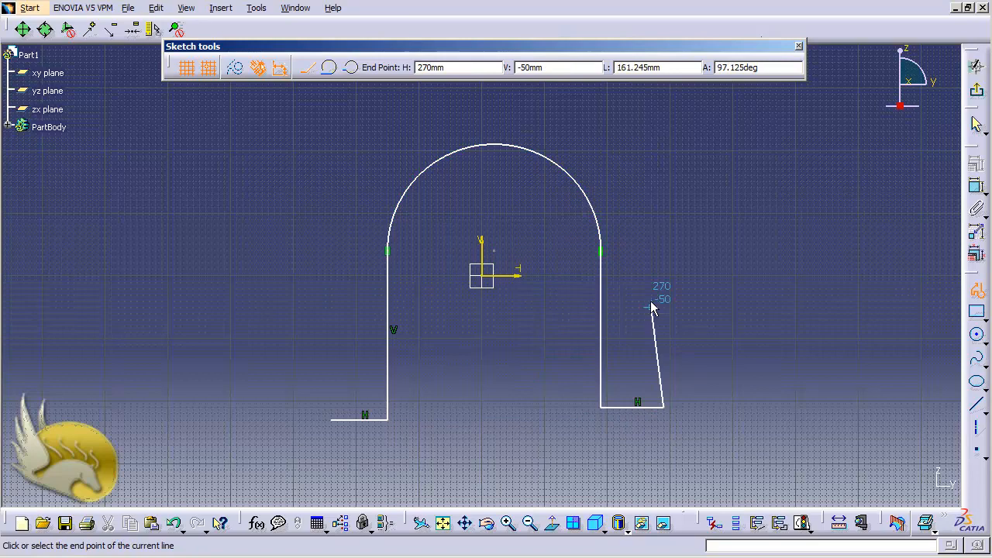
click(663, 250)
click(329, 67)
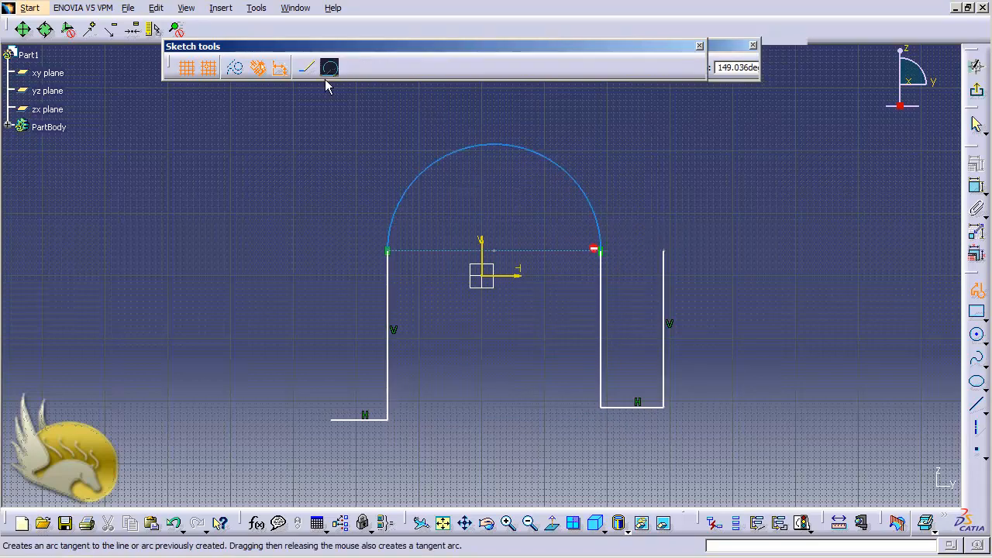
click(331, 250)
click(330, 419)
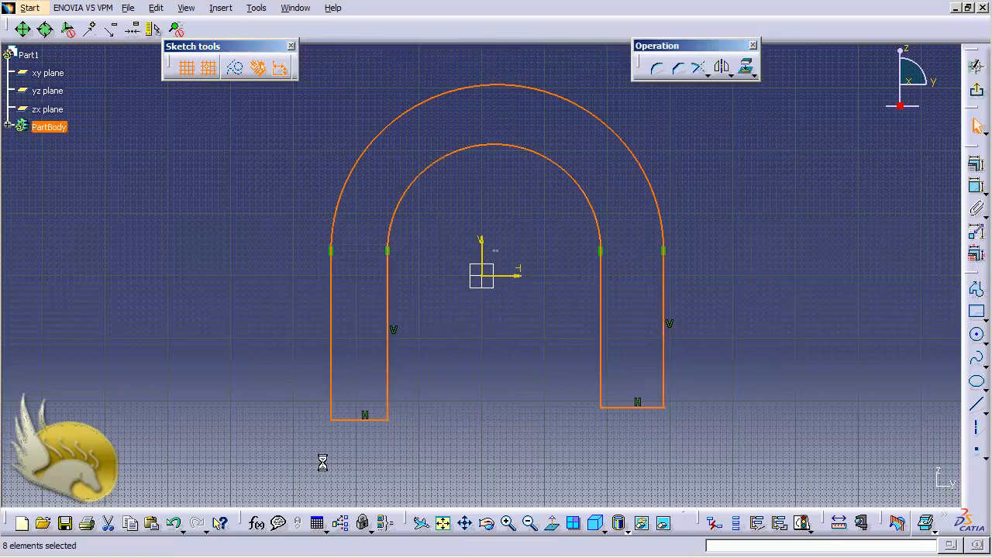
click(442, 426)
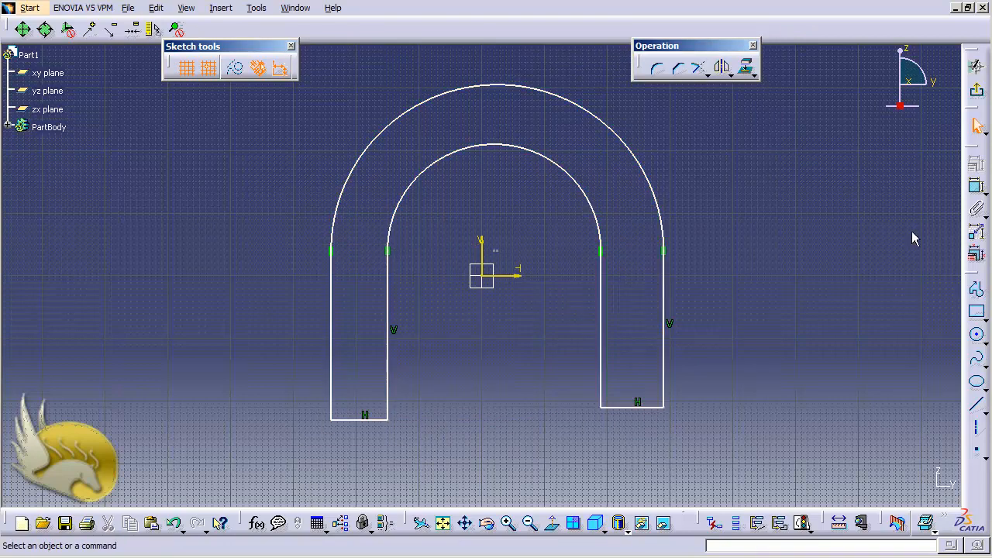
Constrain the two horizontal foot lines of the arch to be coincident with each other
click(977, 231)
click(631, 408)
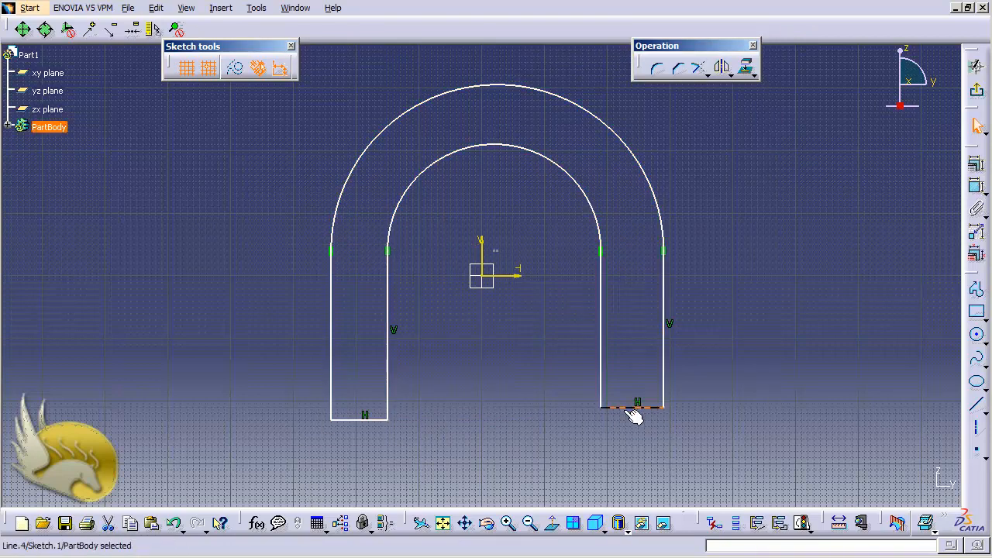
ctrl+click(365, 419)
click(977, 164)
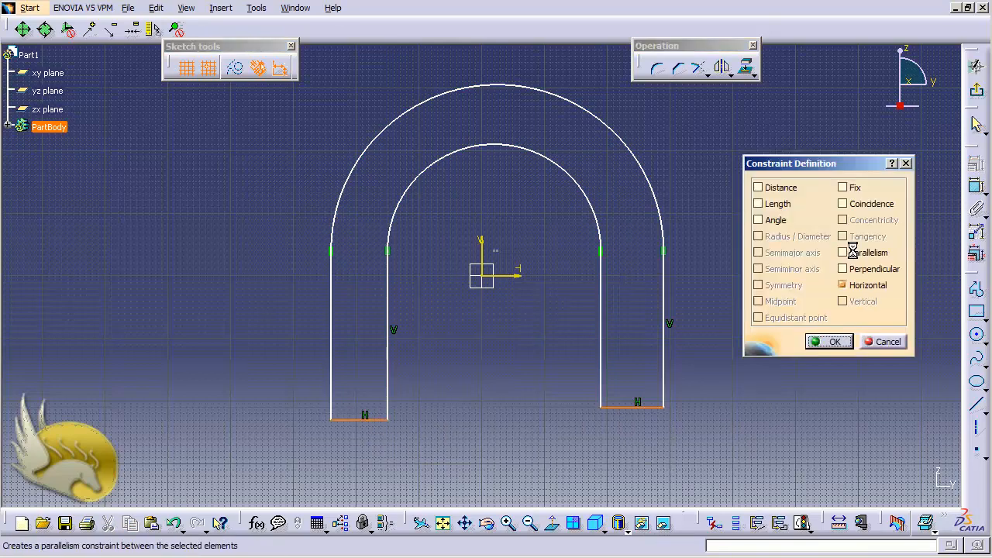
click(860, 208)
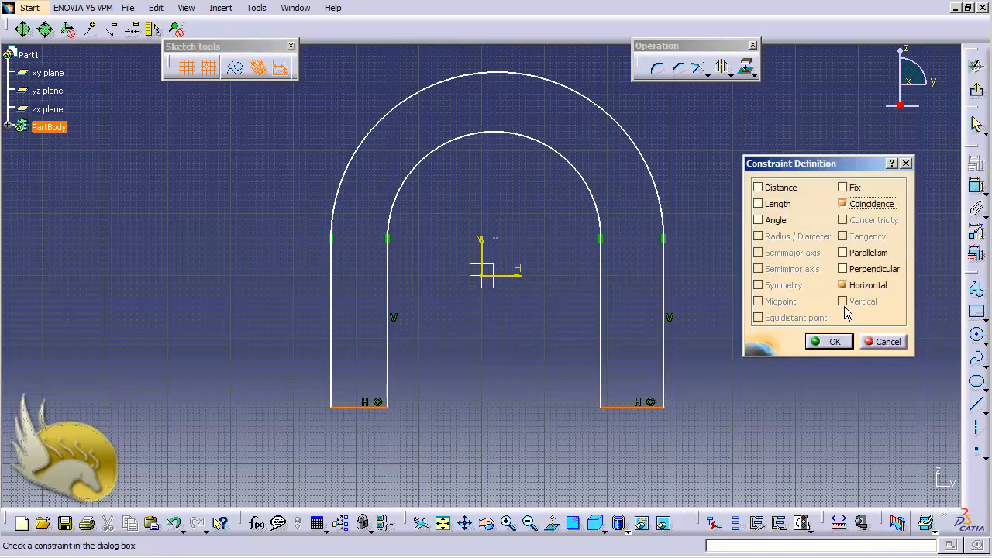
click(829, 342)
Constrain the arch's two inner vertical legs to be symmetric about the sketch's vertical axis
click(601, 307)
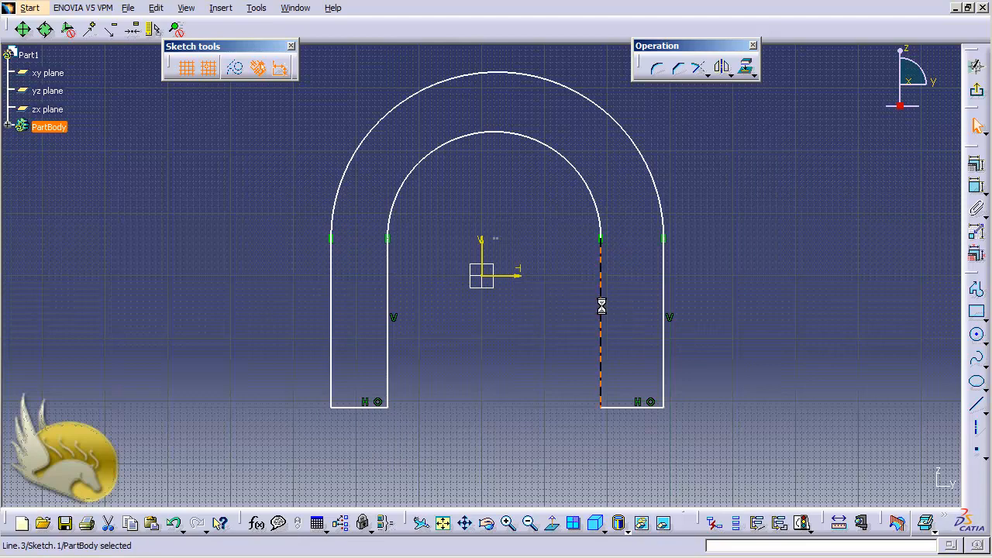
ctrl+click(390, 331)
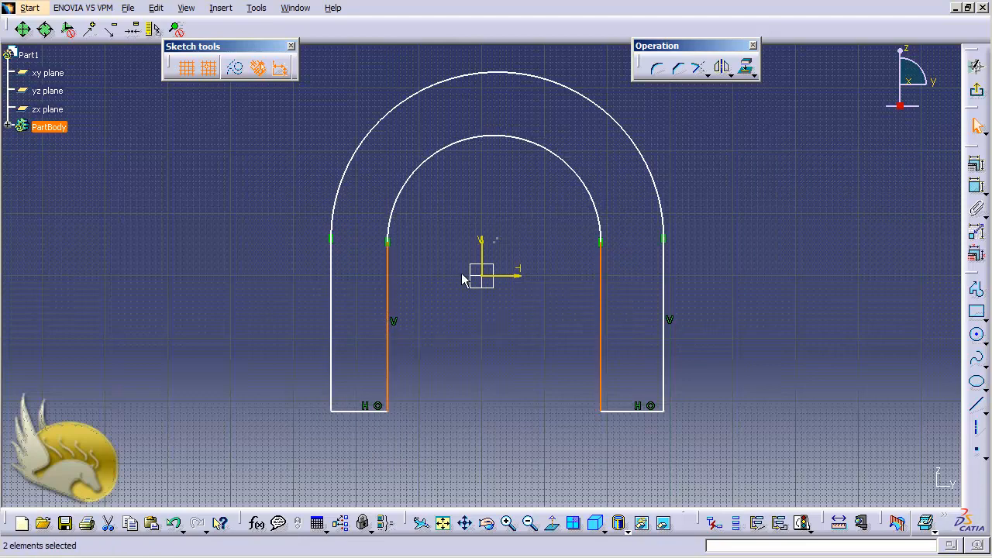
ctrl+click(484, 252)
click(975, 185)
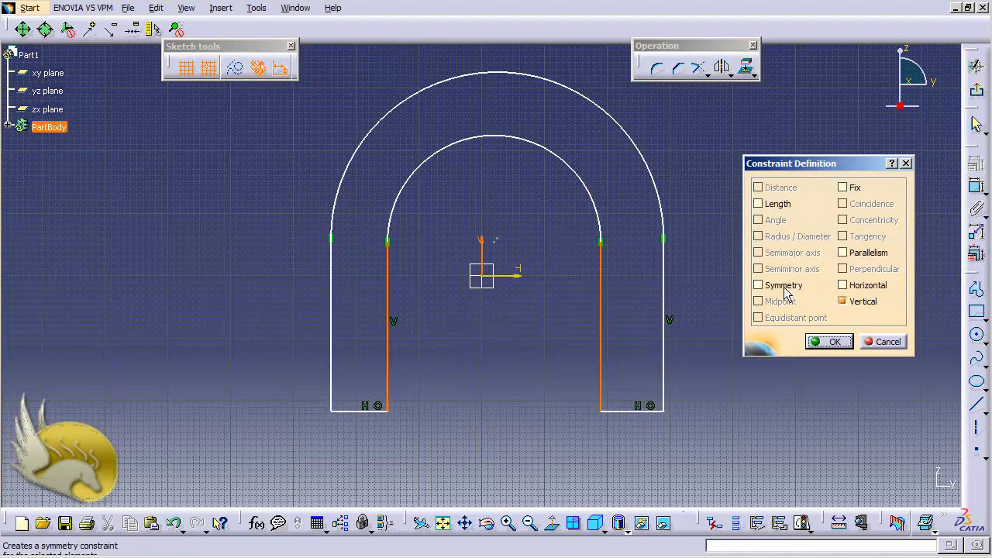
click(783, 286)
click(818, 341)
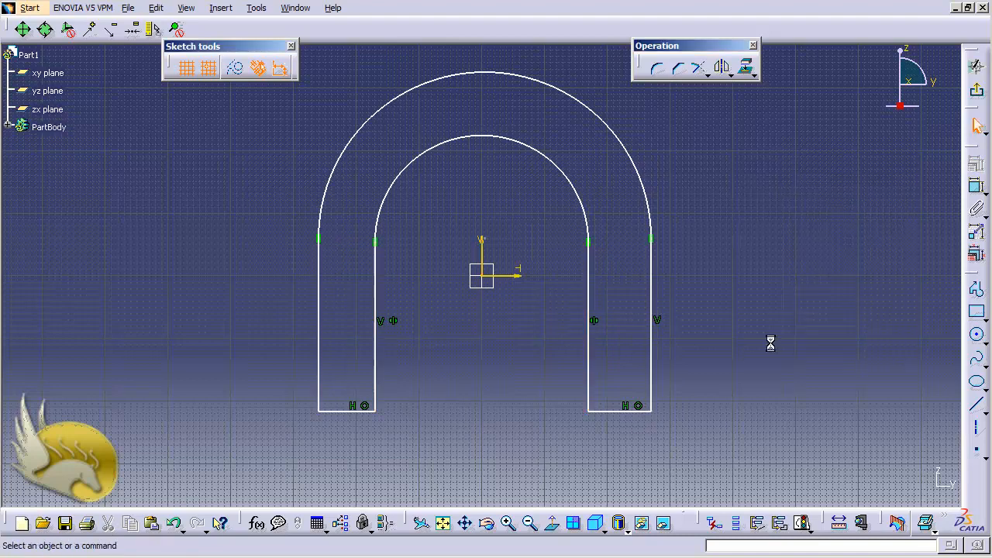
Apply a symmetry constraint to the arch's two outer vertical legs about the vertical axis
click(652, 285)
ctrl+click(320, 321)
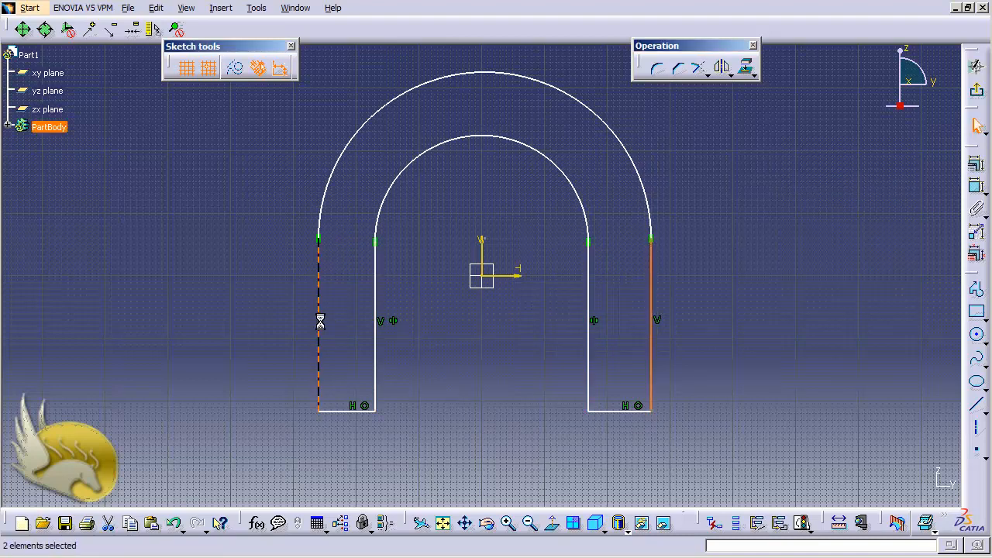
ctrl+click(483, 254)
click(970, 166)
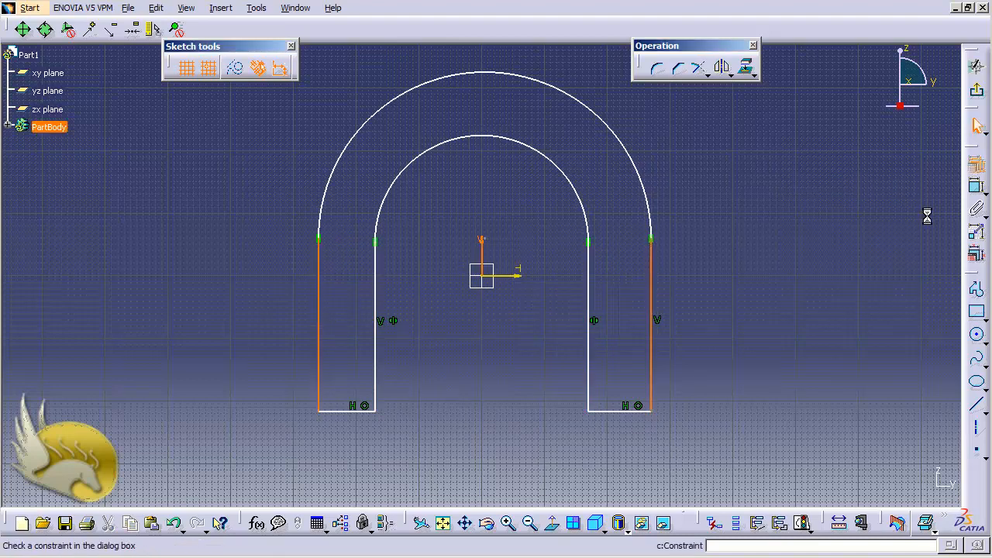
click(758, 284)
click(828, 342)
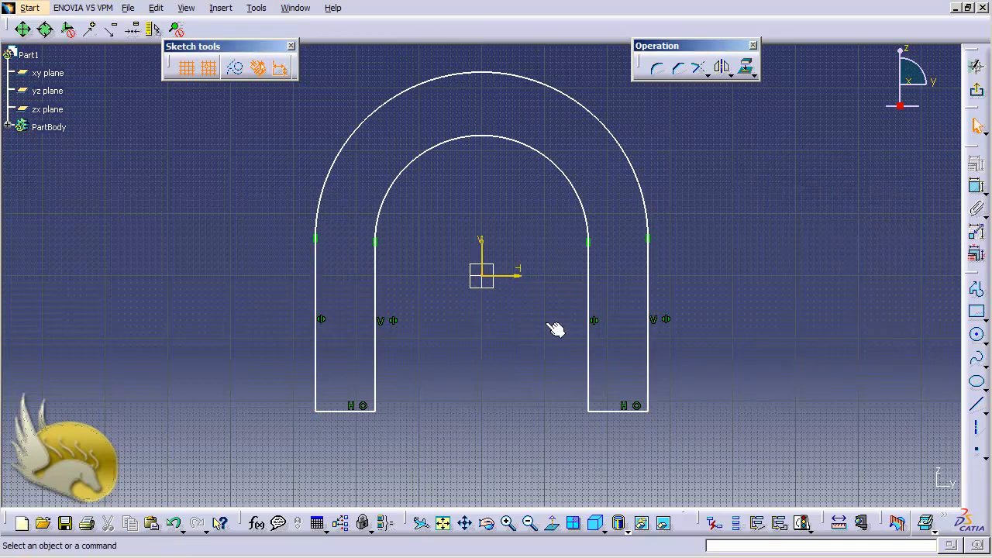
Dimension the inner arc of the arch with a radius of 100 mm
click(542, 159)
click(977, 188)
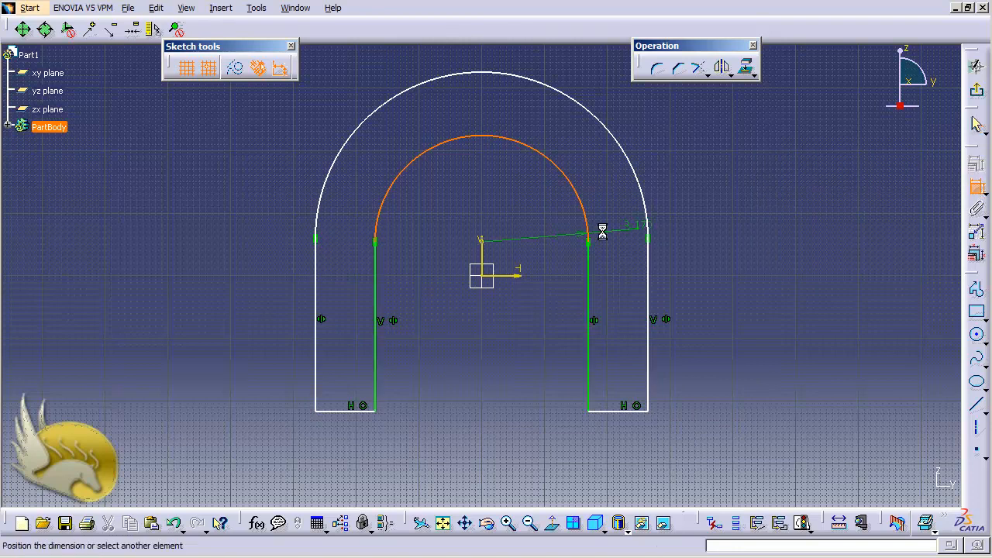
click(512, 210)
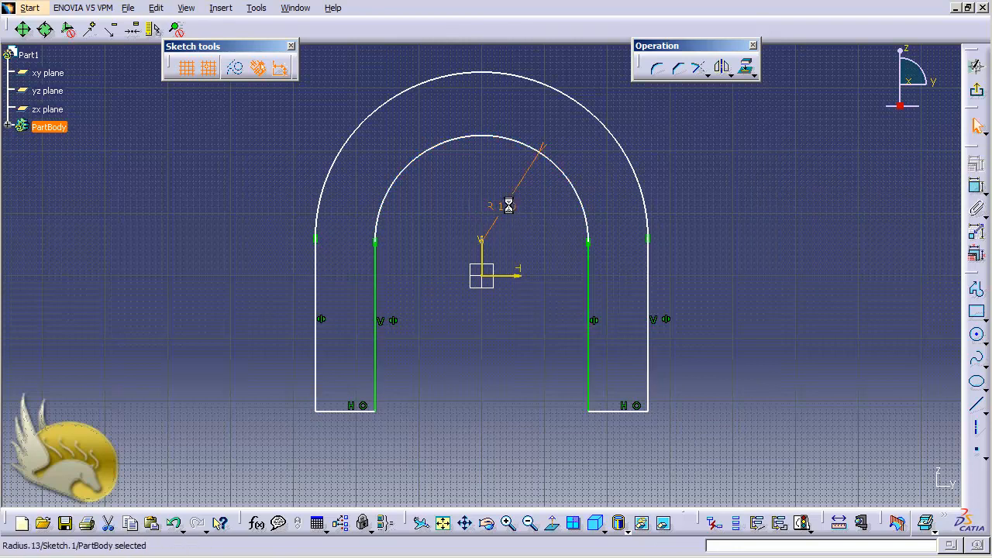
double_click(506, 205)
text(100)
key(Return)
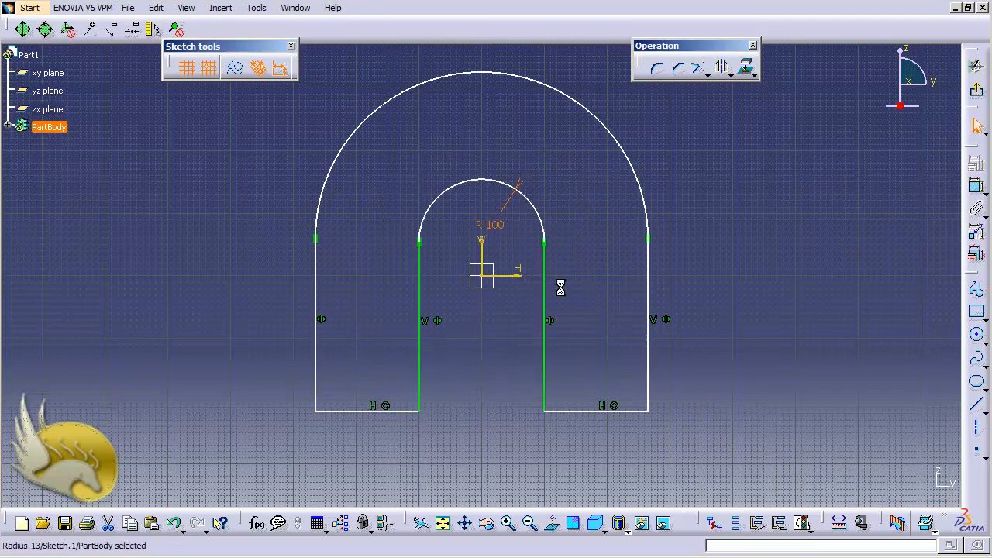
Dimension the outer arc of the arch with a radius of 175 mm
click(977, 188)
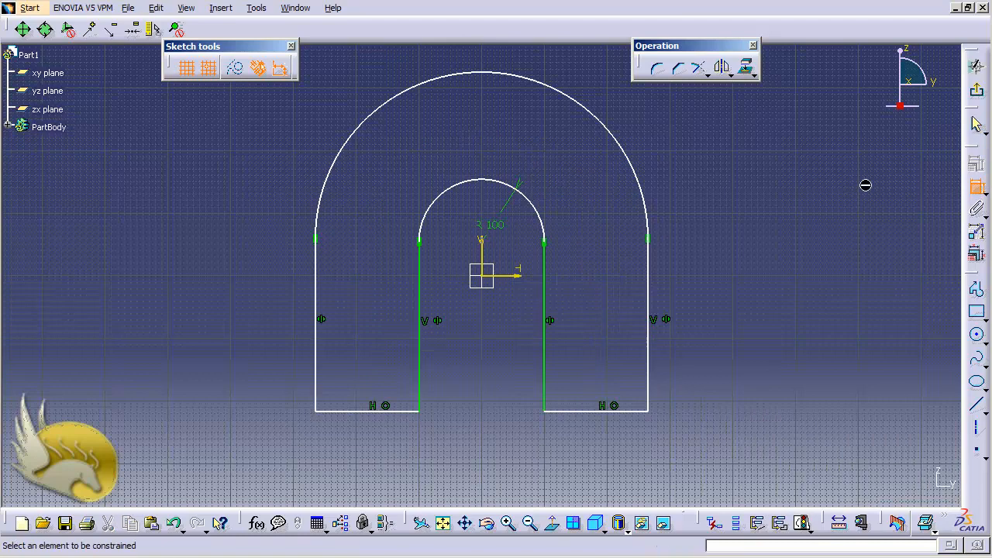
click(629, 155)
click(595, 166)
double_click(597, 166)
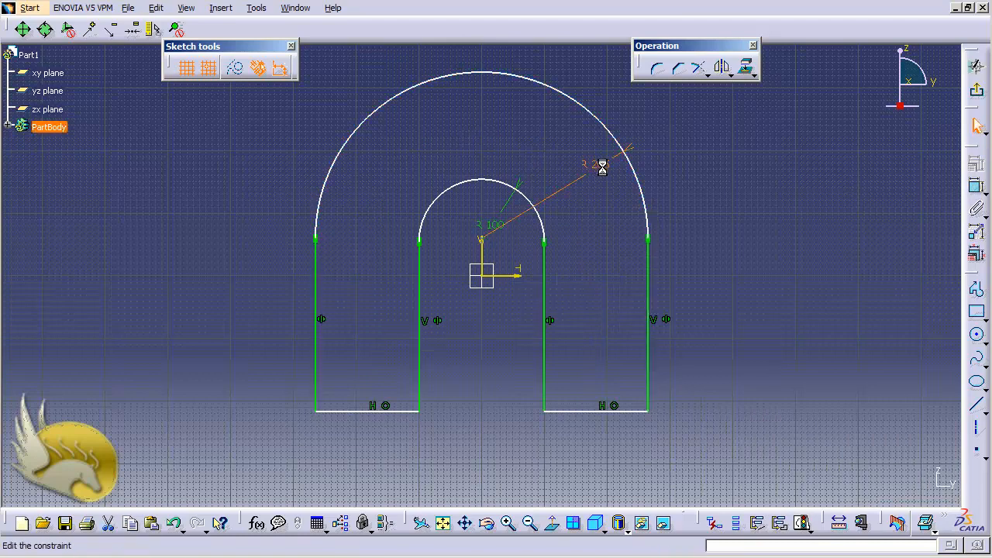
text(17)
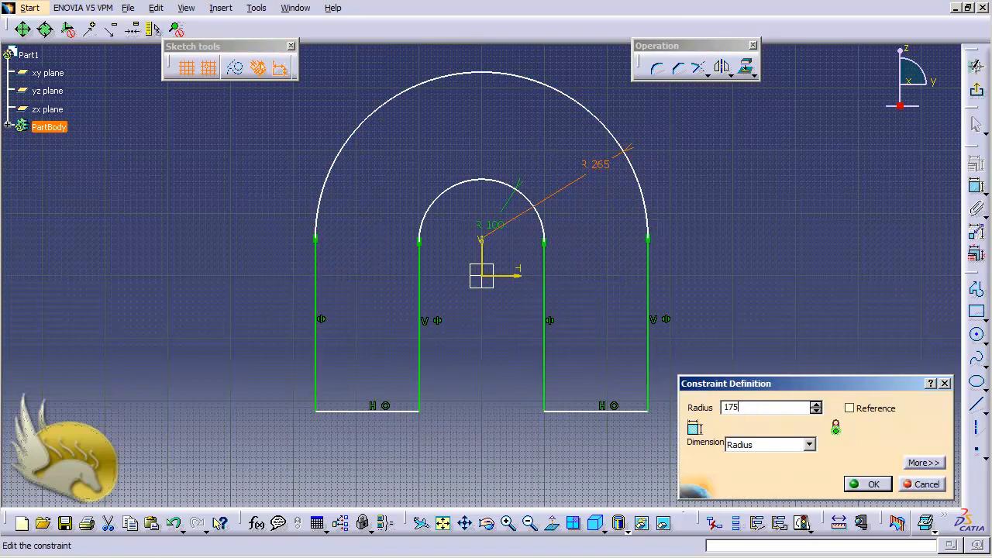
text(5)
key(Return)
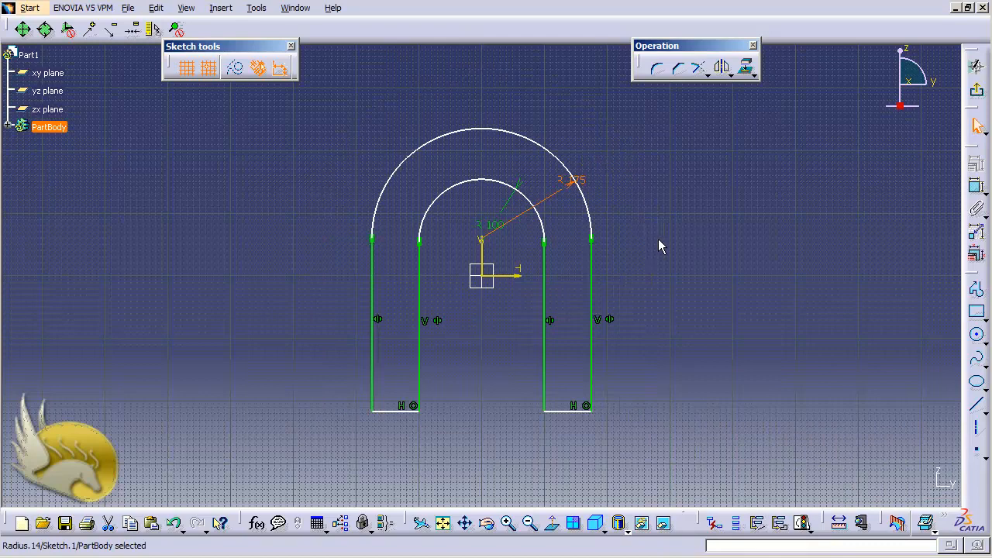
Dimension the length of the arch's right outer vertical leg as 200 mm
click(594, 294)
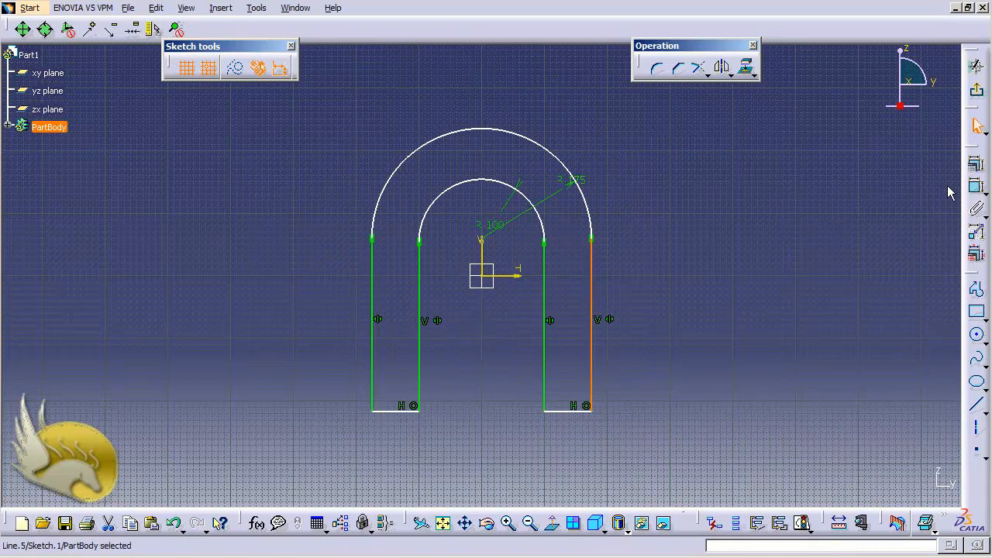
click(975, 187)
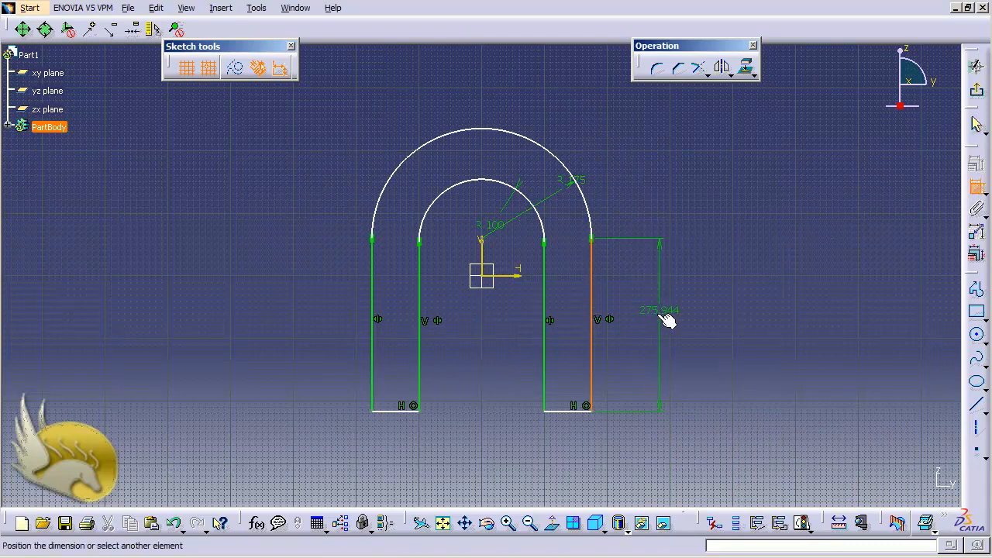
click(660, 314)
double_click(668, 312)
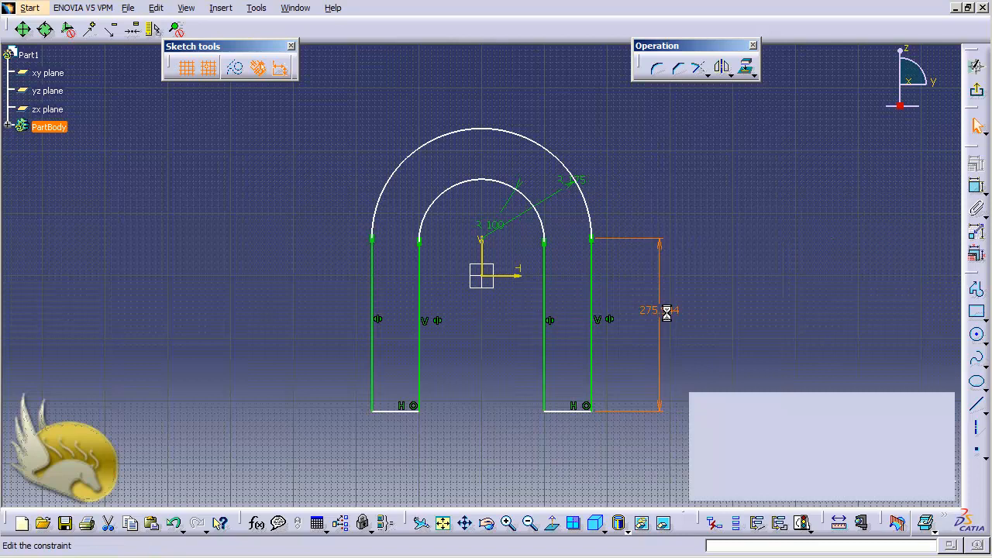
text(200mm)
key(Return)
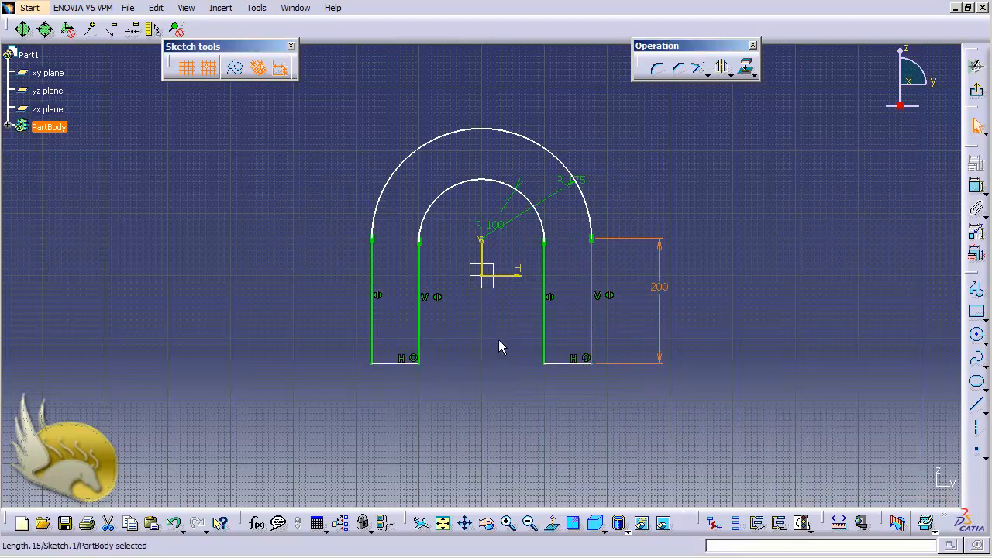
Constrain the bottom edge of the arch's right leg at a 0 mm offset from the sketch's horizontal axis
click(564, 362)
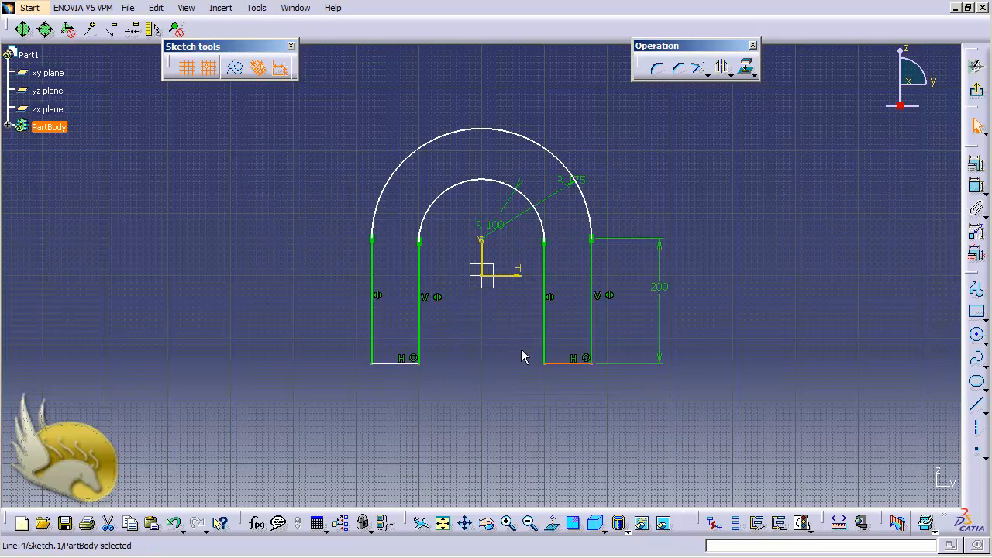
click(975, 185)
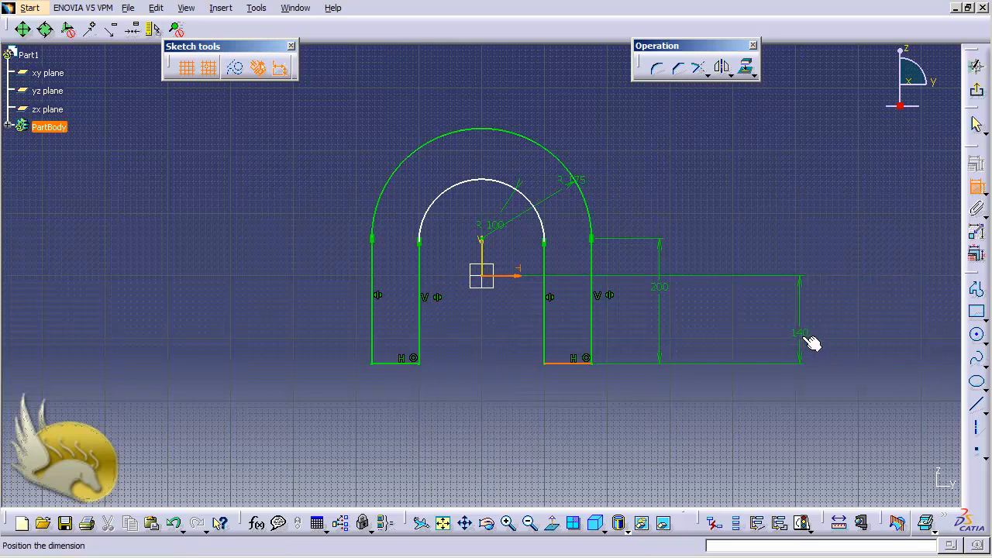
click(805, 334)
double_click(805, 334)
text(0)
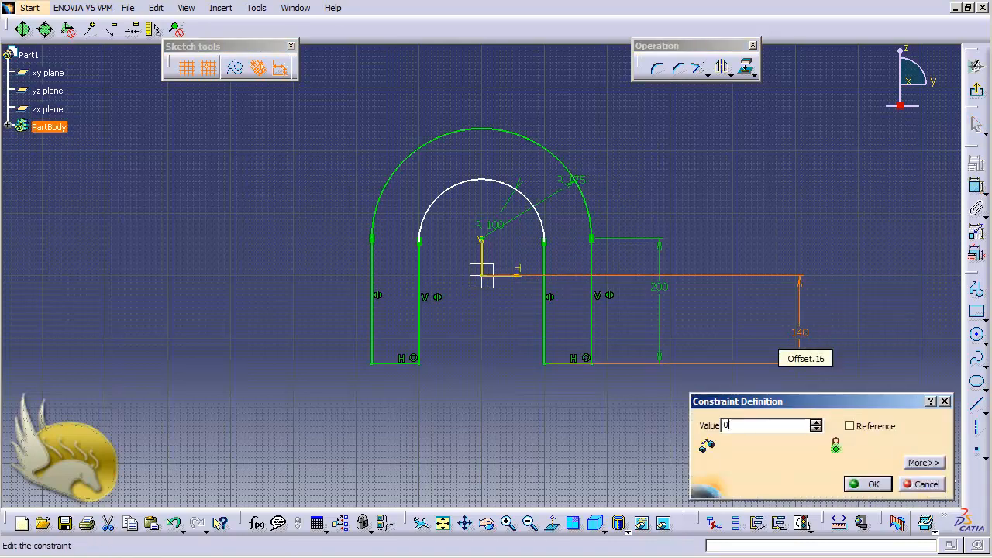
key(Return)
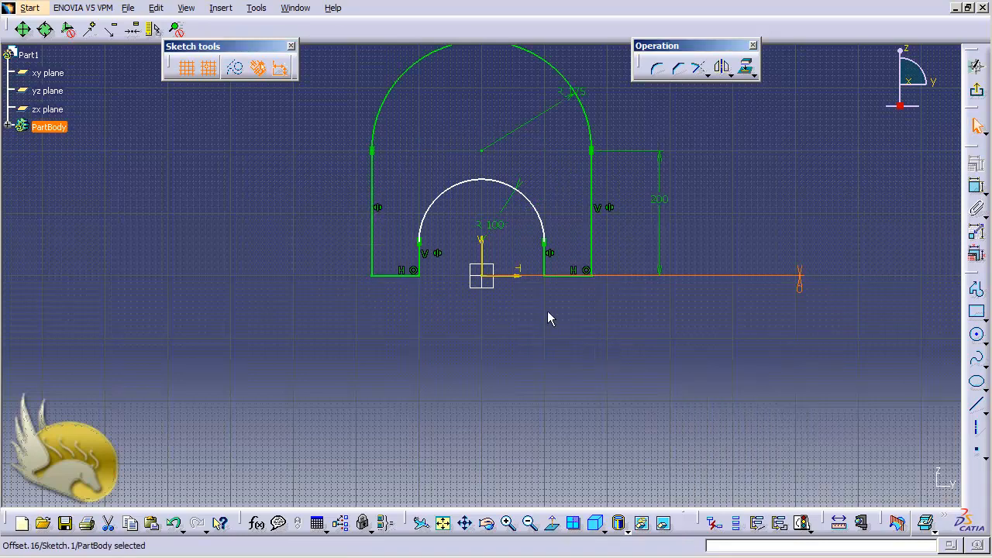
Dimension the length of the arch's right inner vertical leg as 200 mm
click(546, 250)
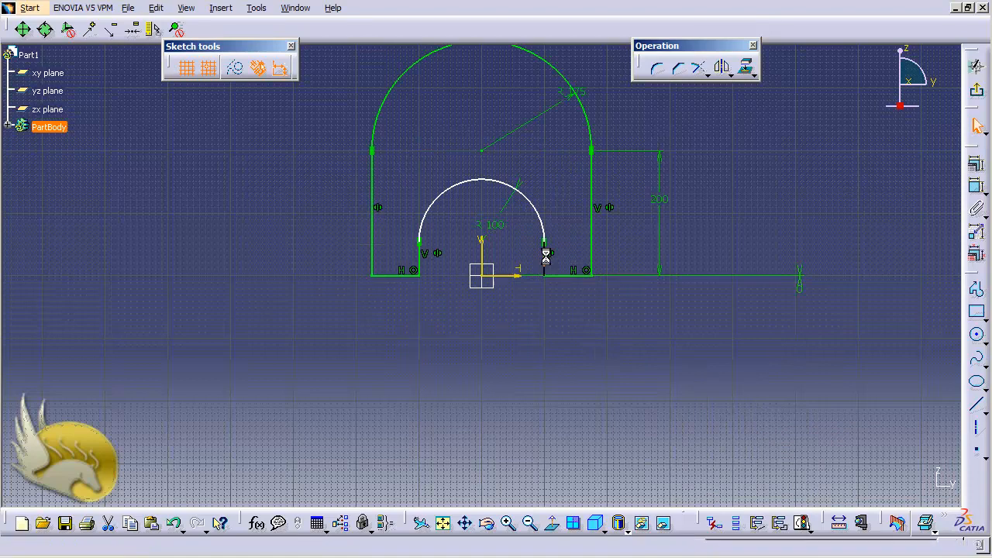
click(975, 186)
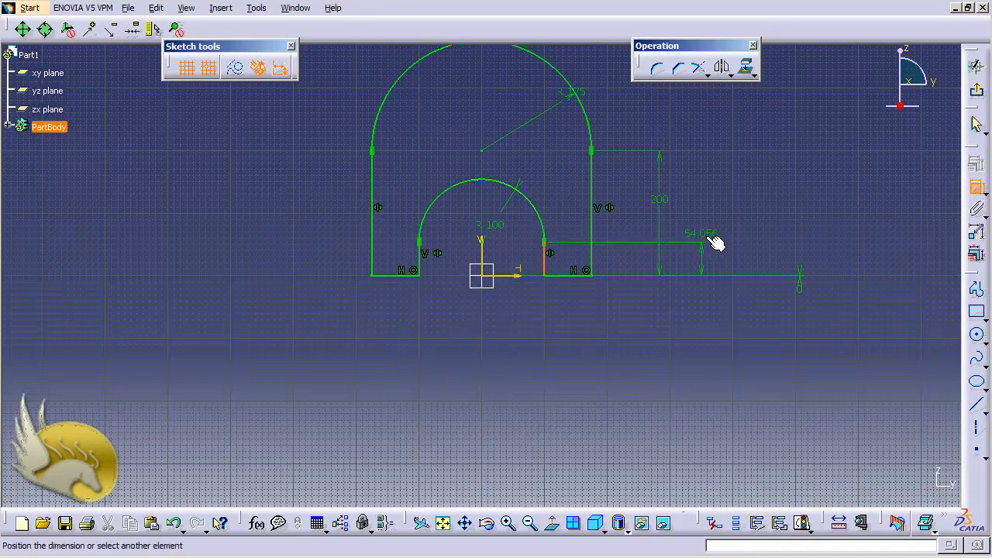
double_click(704, 250)
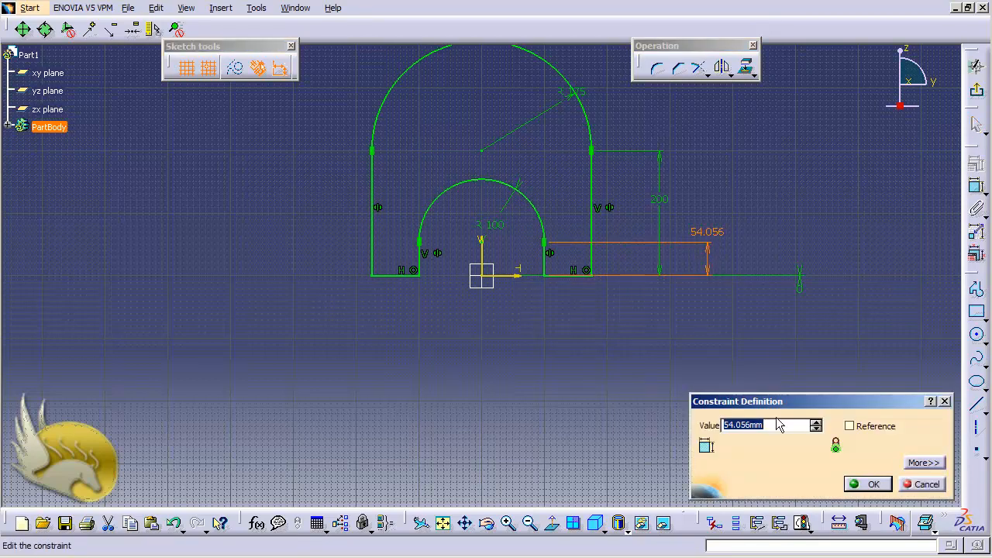
text(200)
key(Return)
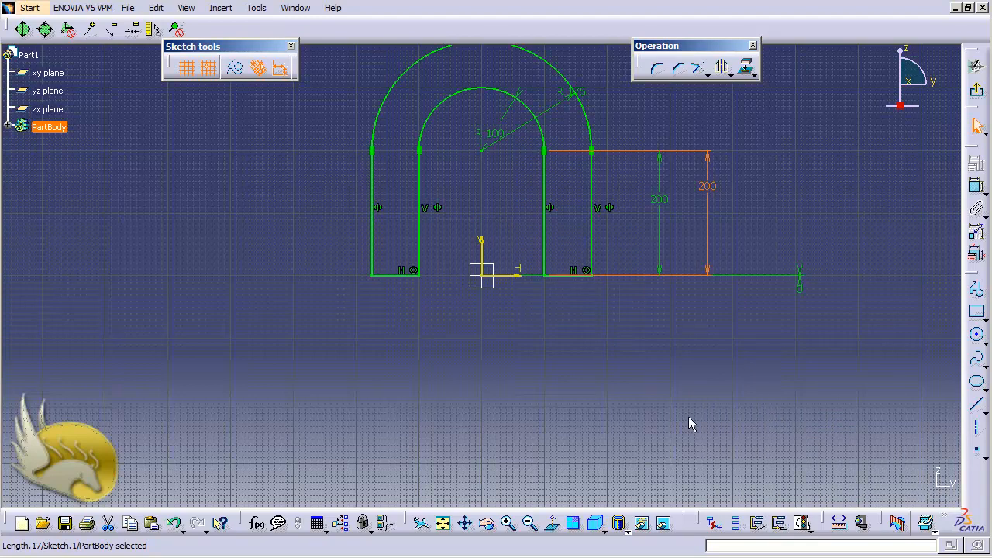
Exit the sketch and pad the arch profile with a length of 100 mm and mirrored extent
click(976, 90)
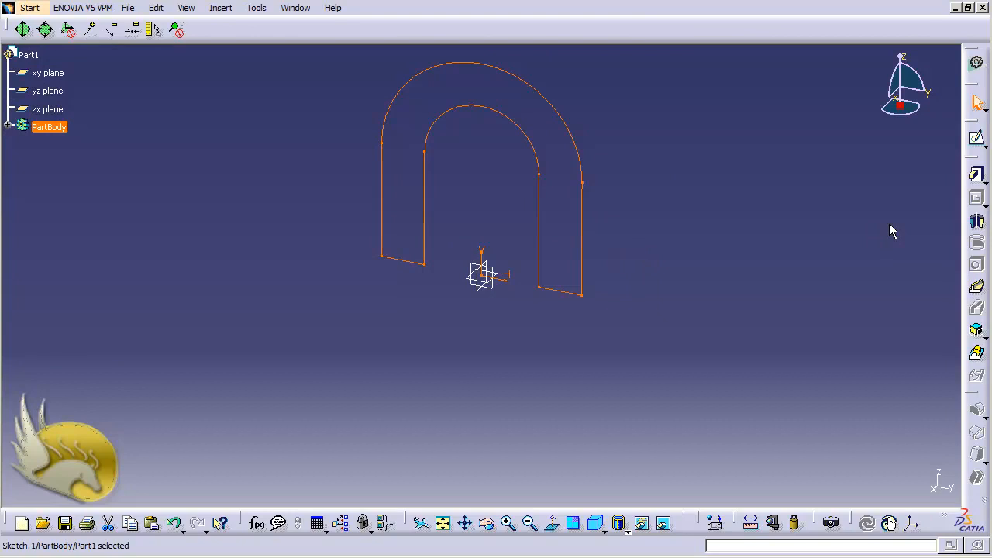
click(976, 178)
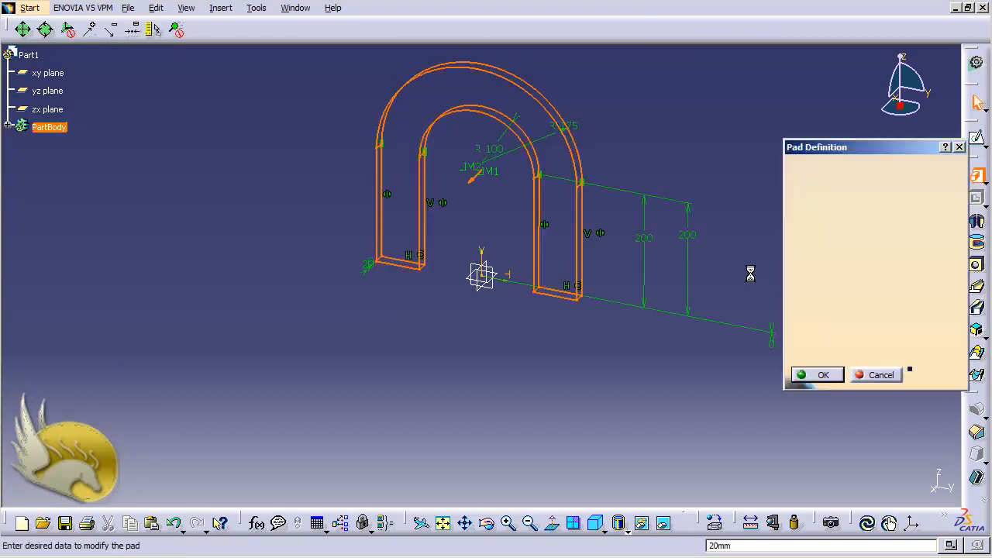
text(100)
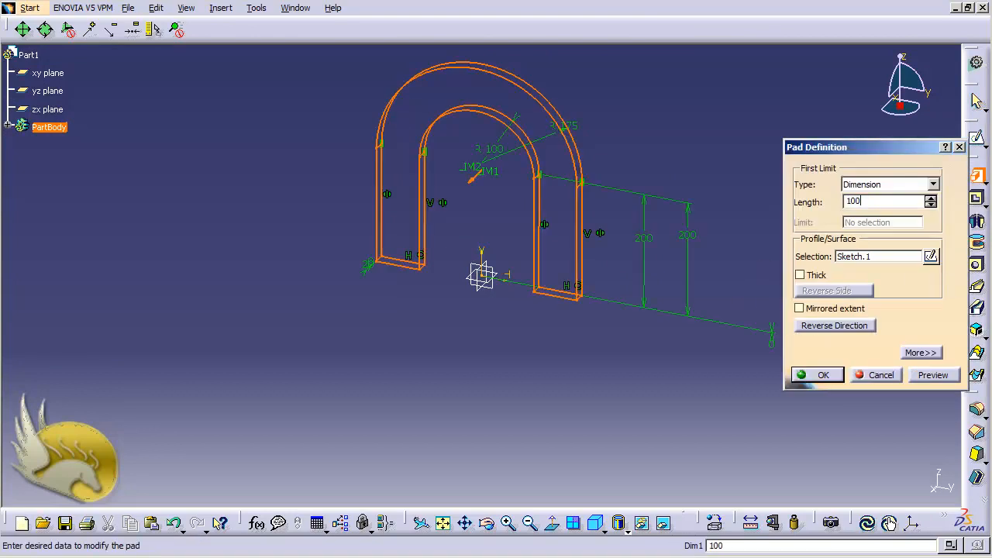
click(868, 310)
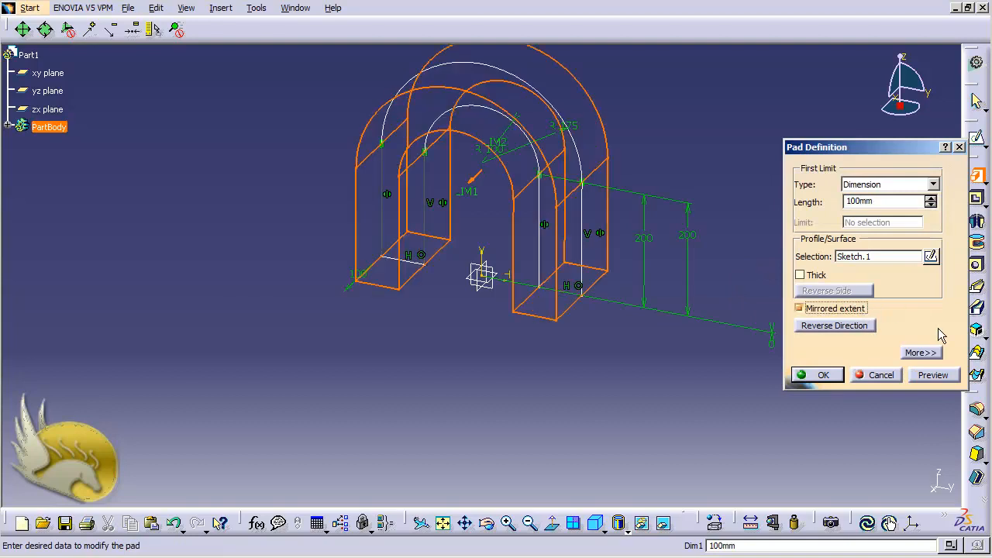
click(823, 375)
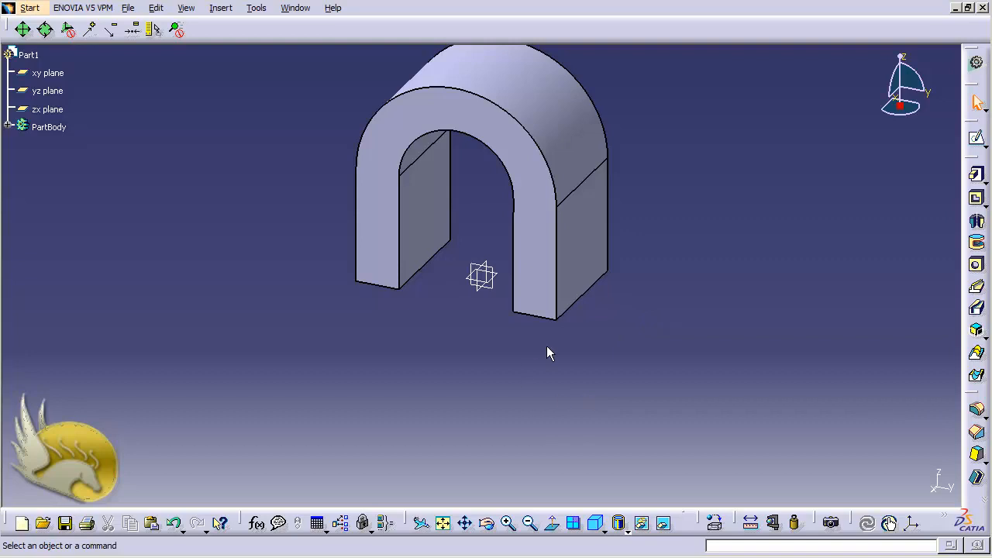
Round one leg's end with a tritangent fillet between the arch's front and back faces, removing that leg's bottom face
click(542, 305)
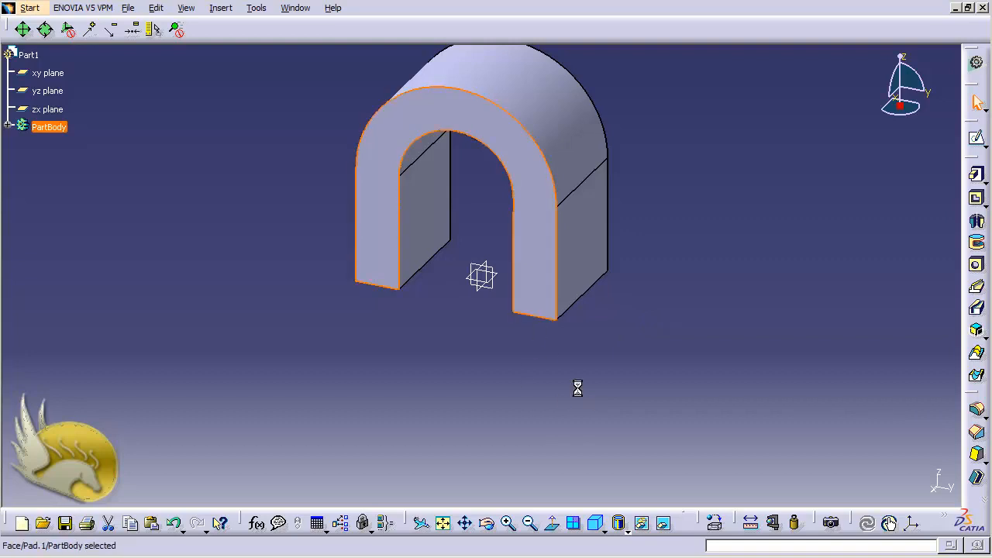
click(633, 380)
click(231, 9)
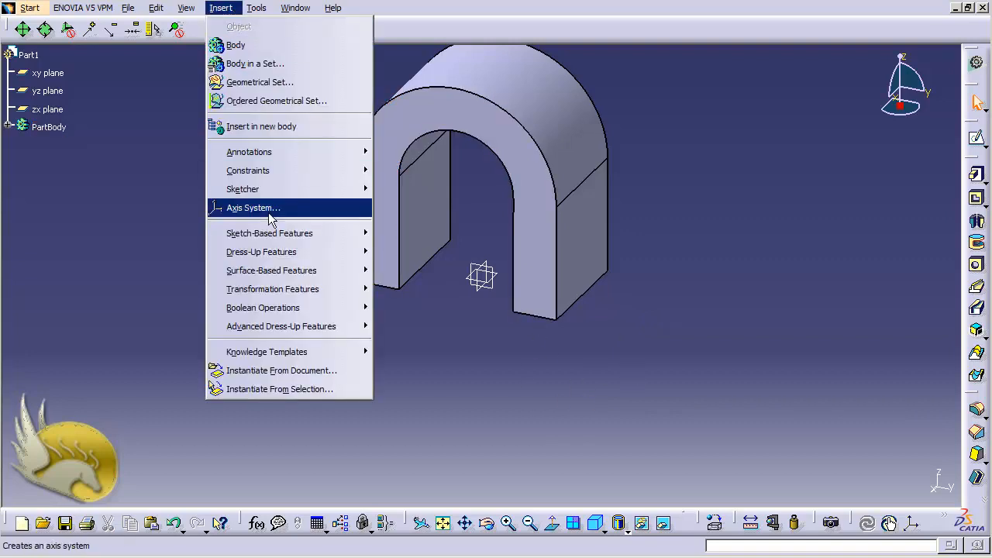
mouse_move(290, 252)
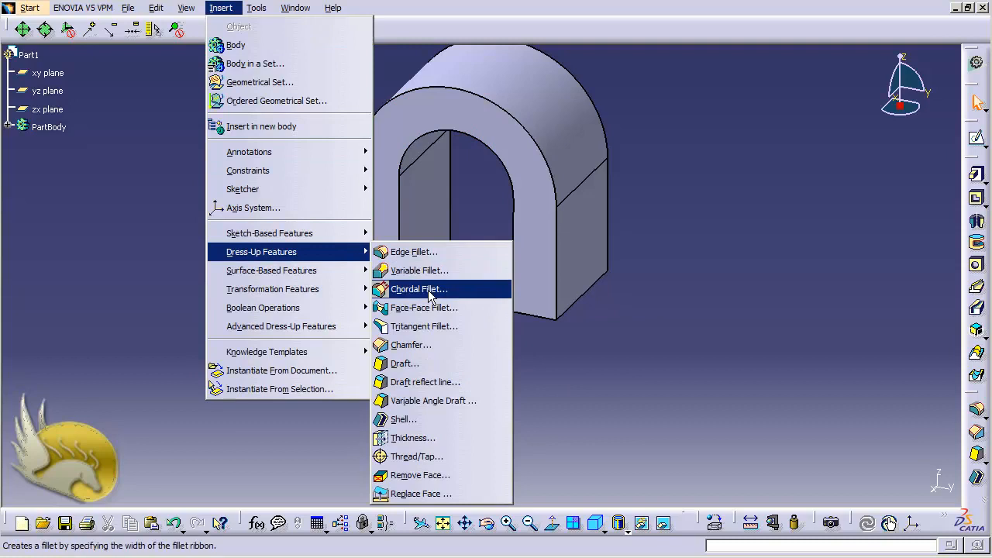
click(422, 326)
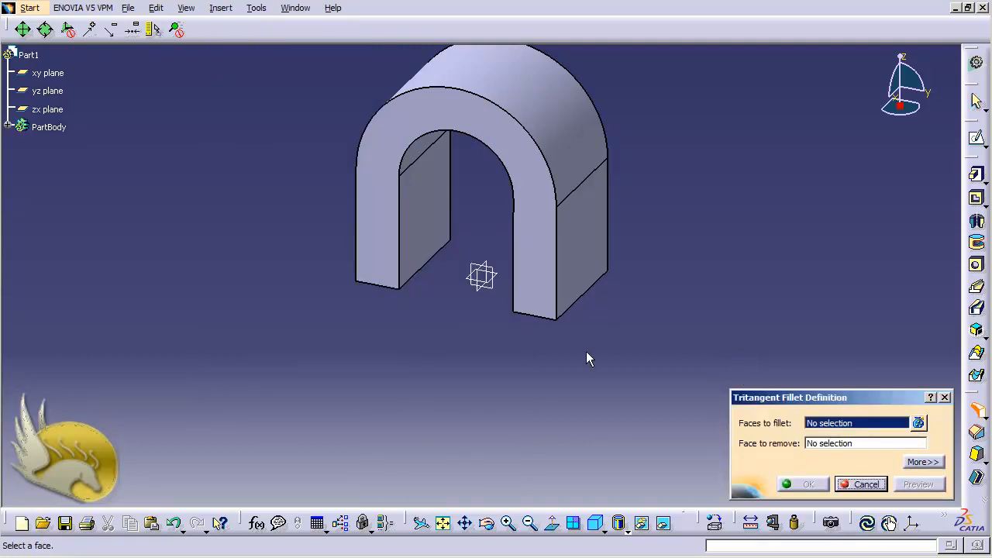
click(550, 302)
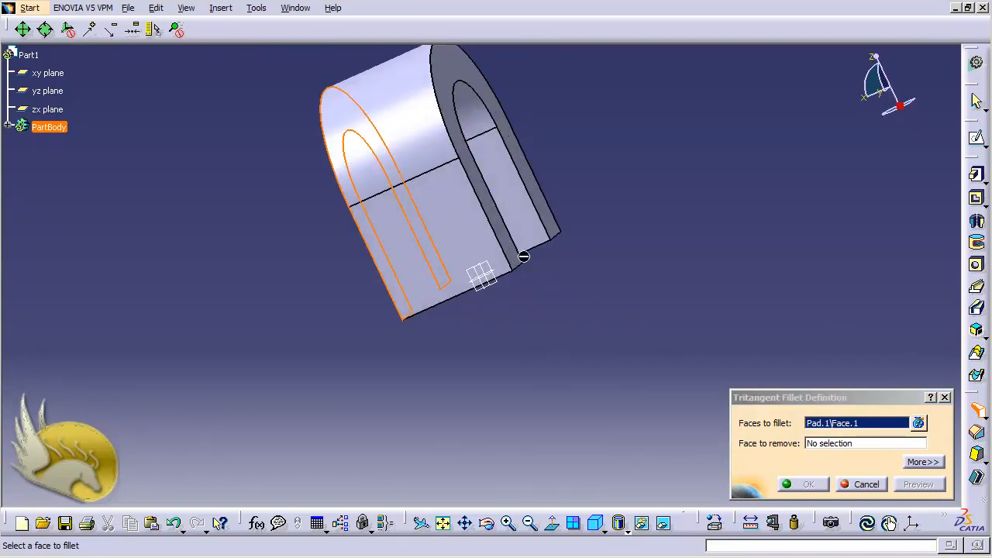
click(511, 252)
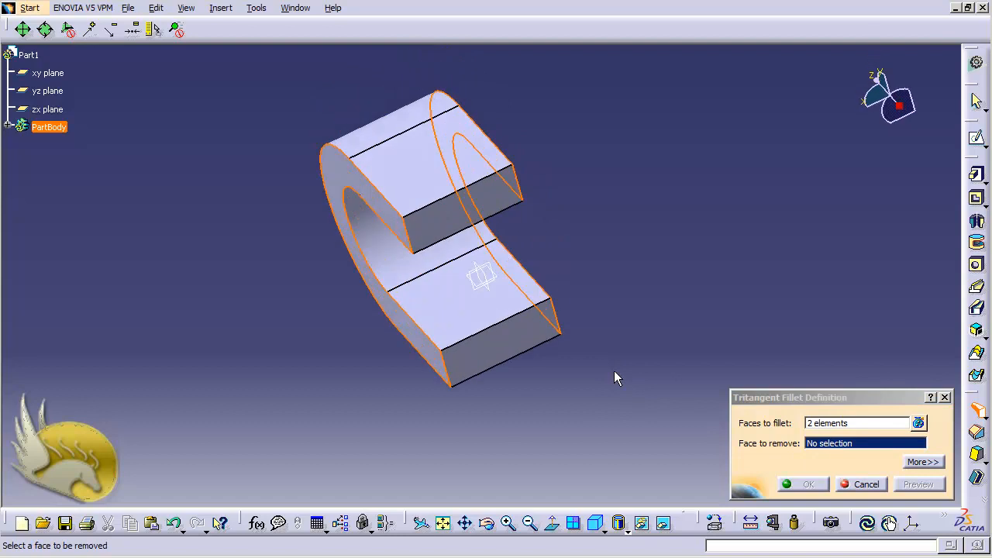
click(442, 232)
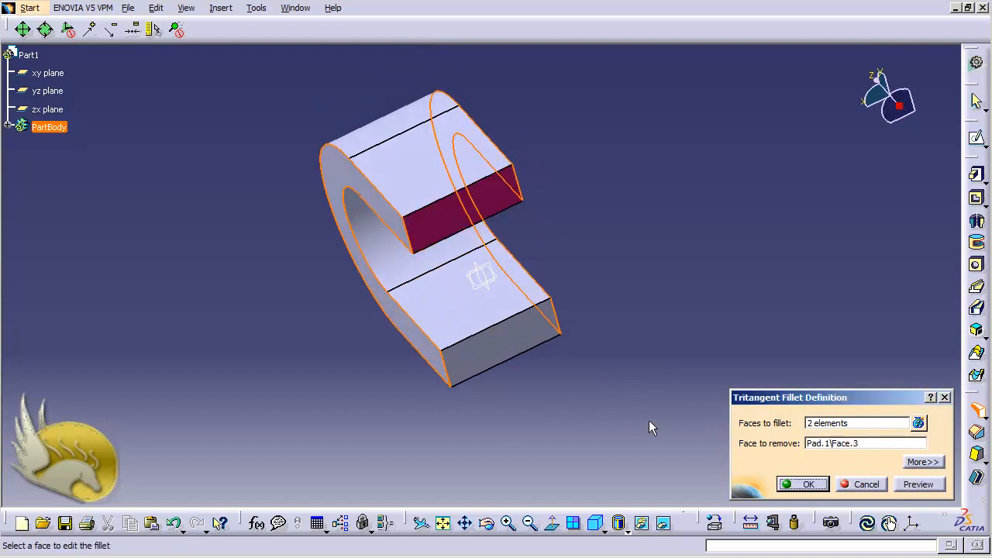
click(917, 485)
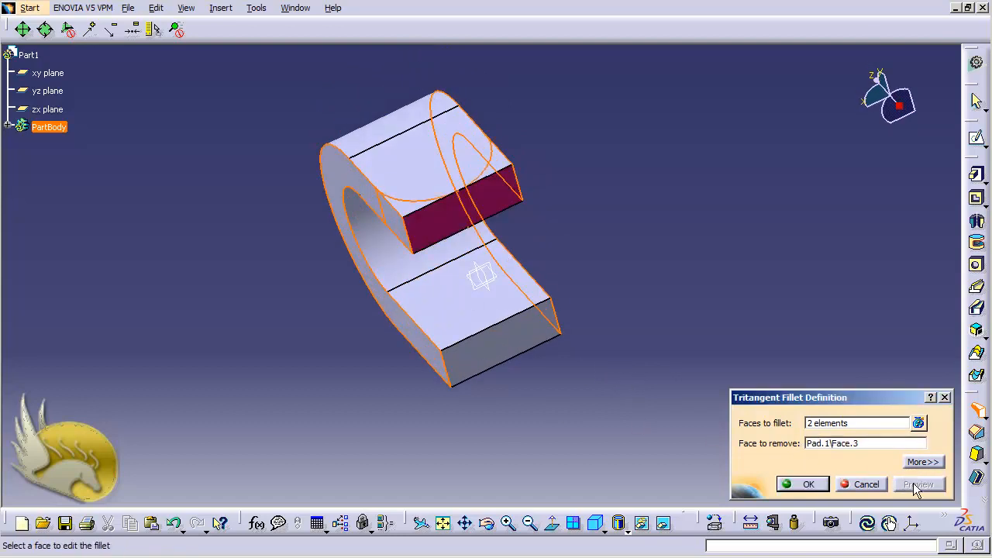
click(798, 484)
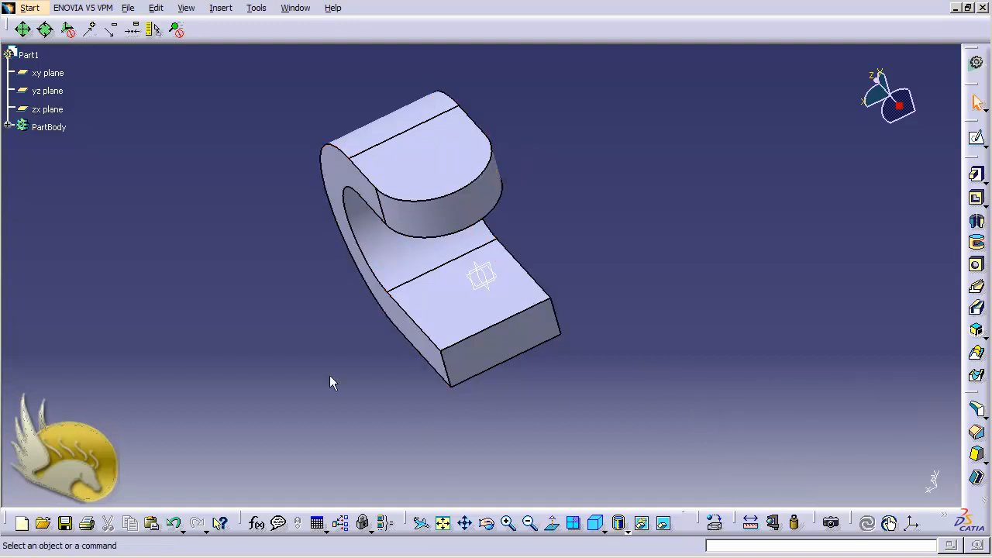
Add a second tritangent fillet between the front and back faces, removing the other leg's flat bottom face
click(220, 8)
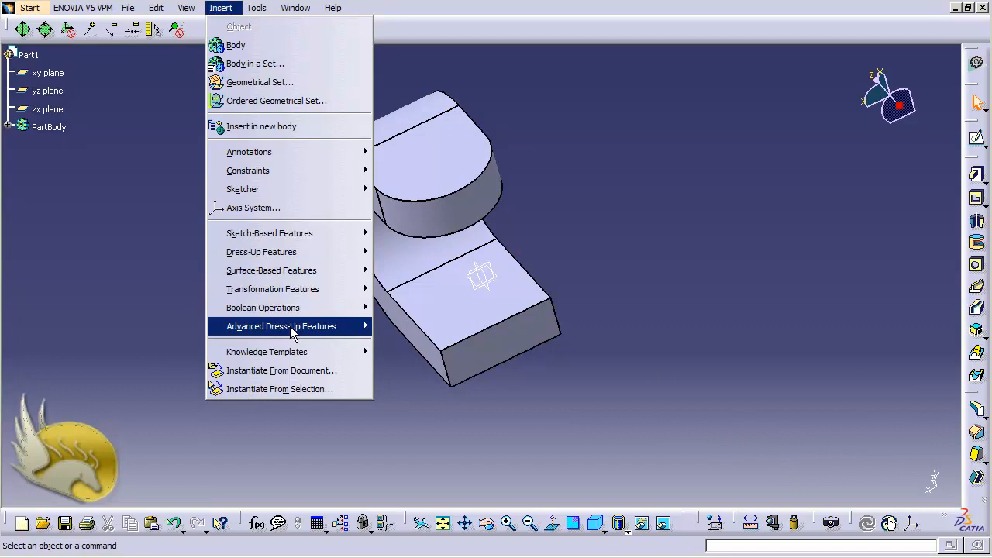
mouse_move(291, 329)
mouse_move(315, 256)
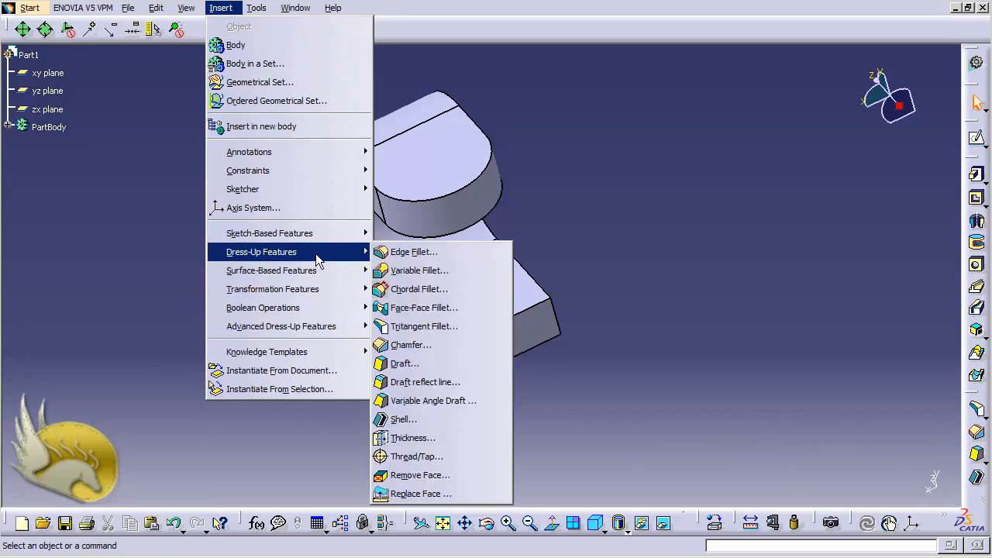
click(445, 326)
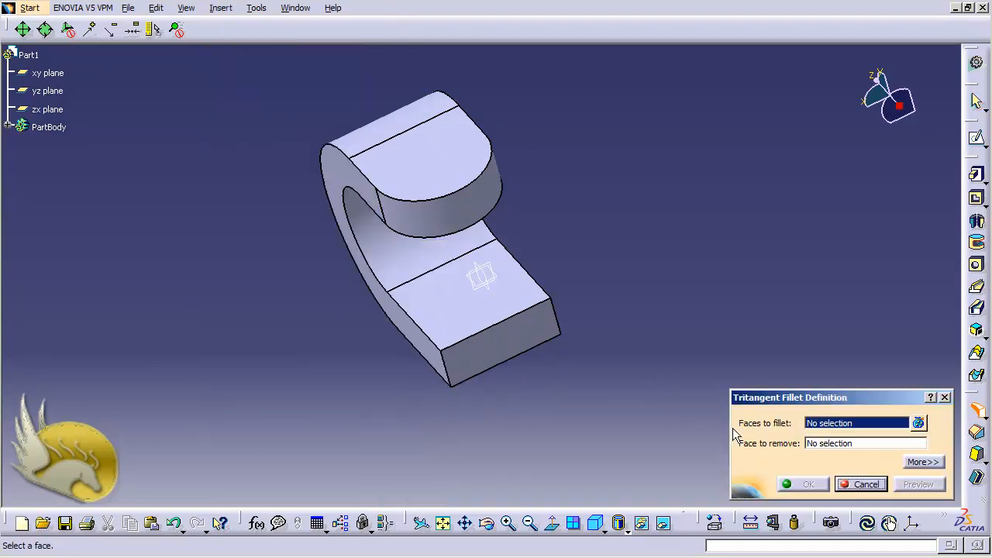
click(428, 349)
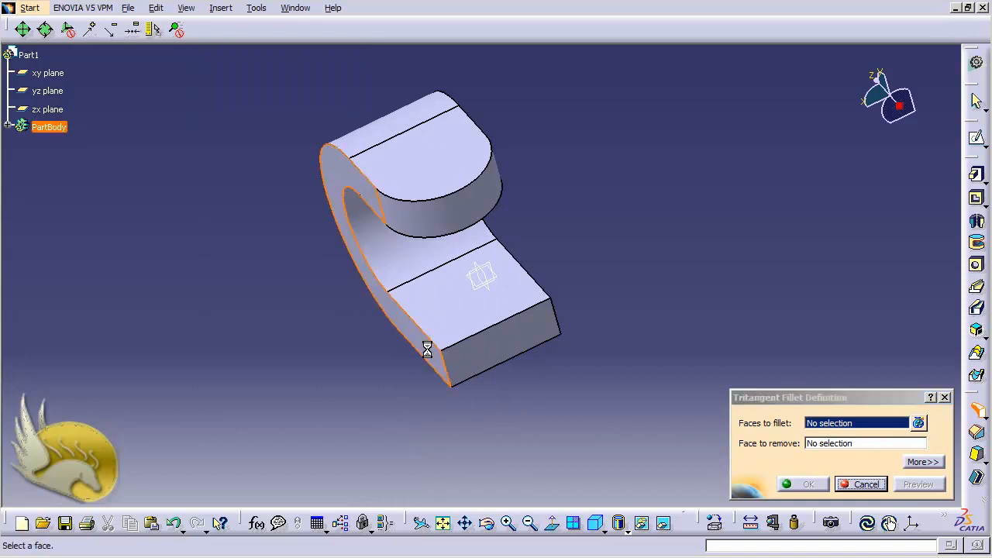
click(587, 423)
key(shift+Left)
key(shift+Left)
key(shift+Left)
key(shift+Left)
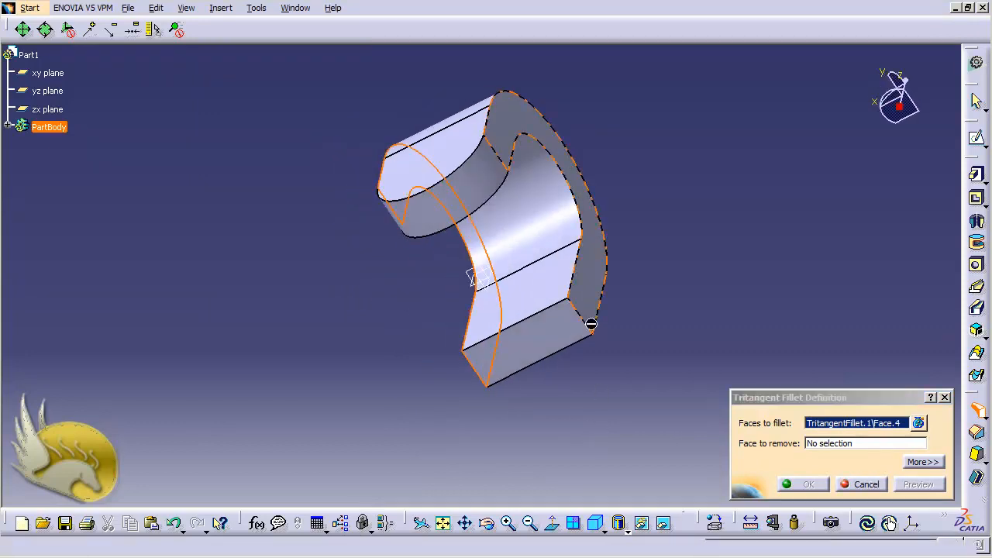
click(596, 310)
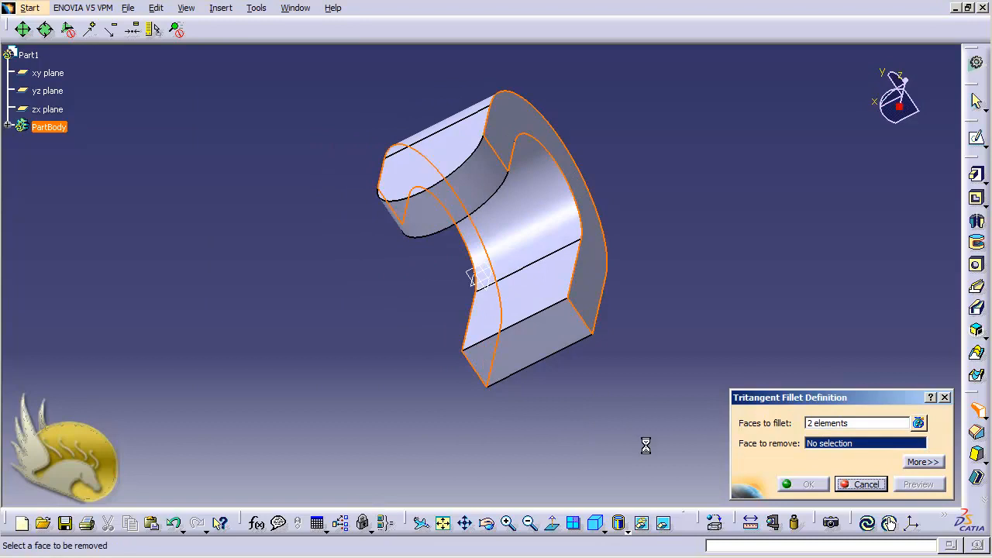
click(547, 349)
click(806, 485)
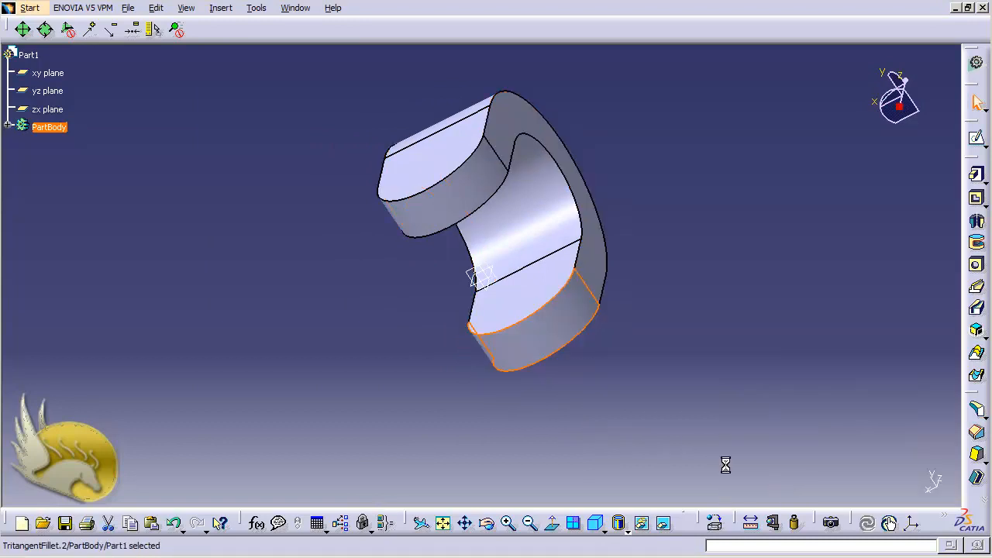
Examine the rounded ends of both arch legs from different angles
key(shift+Down)
key(shift+Down)
key(shift+Down)
key(shift+Down)
key(shift+Down)
key(shift+Down)
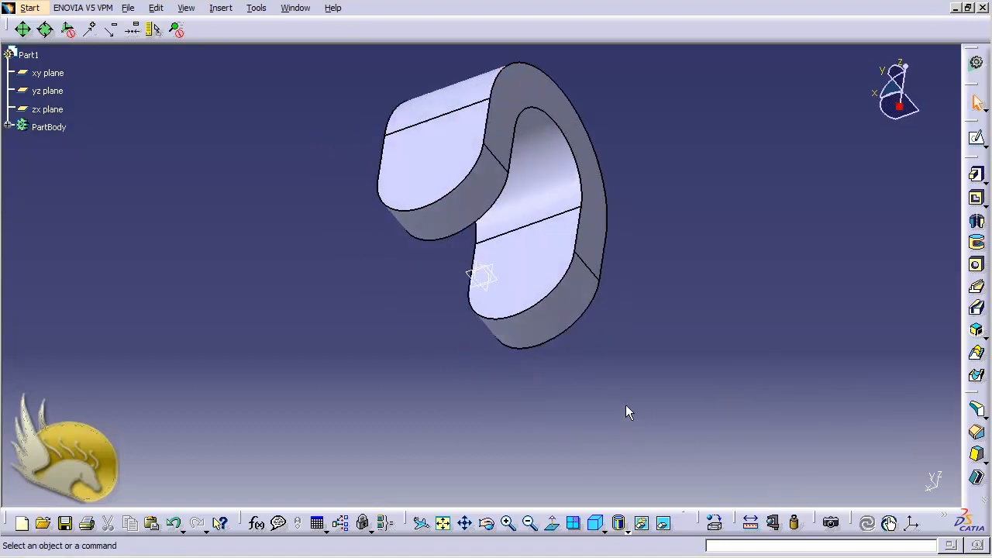
key(shift+Right)
key(shift+Right)
key(shift+Right)
key(shift+Right)
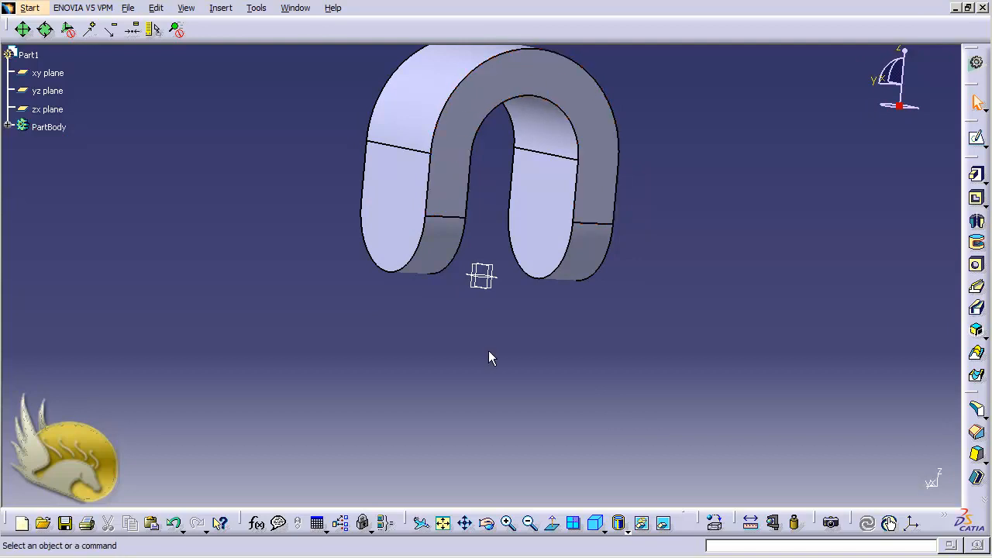
Start a sketch on the arch leg's outer flat face and draw a circle of about 100 mm radius beside the leg
click(385, 226)
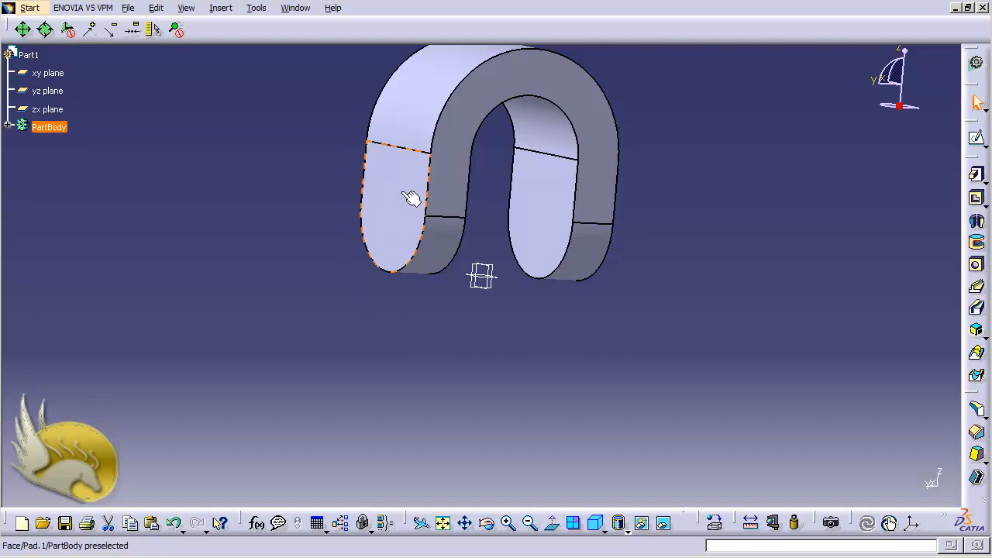
click(976, 138)
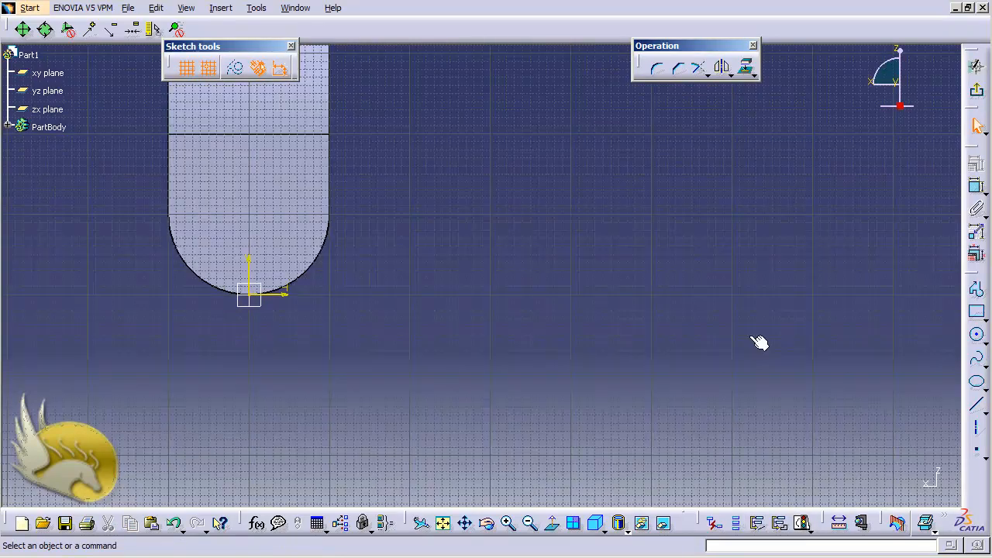
click(976, 334)
click(425, 221)
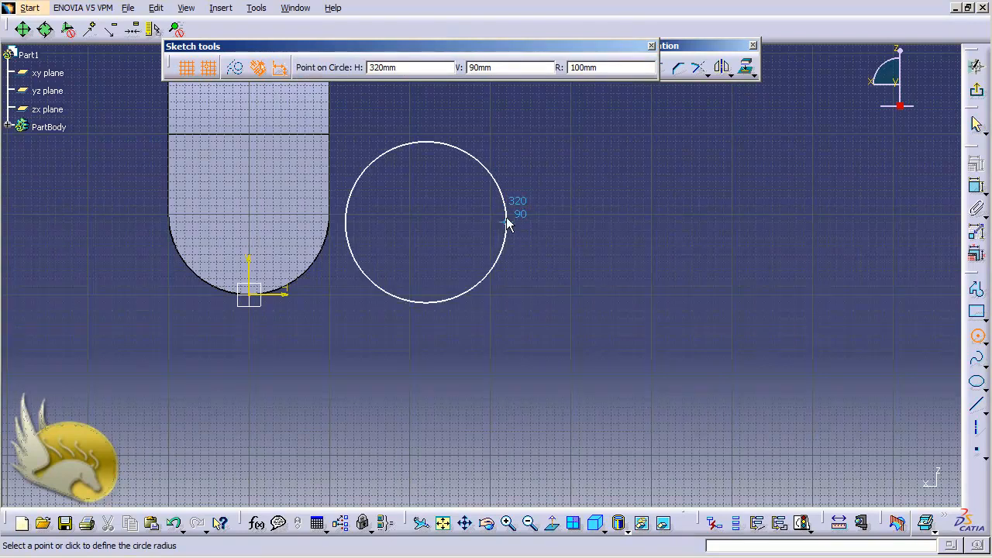
click(507, 221)
Dimension the circle's diameter and set it to 120 mm
click(978, 190)
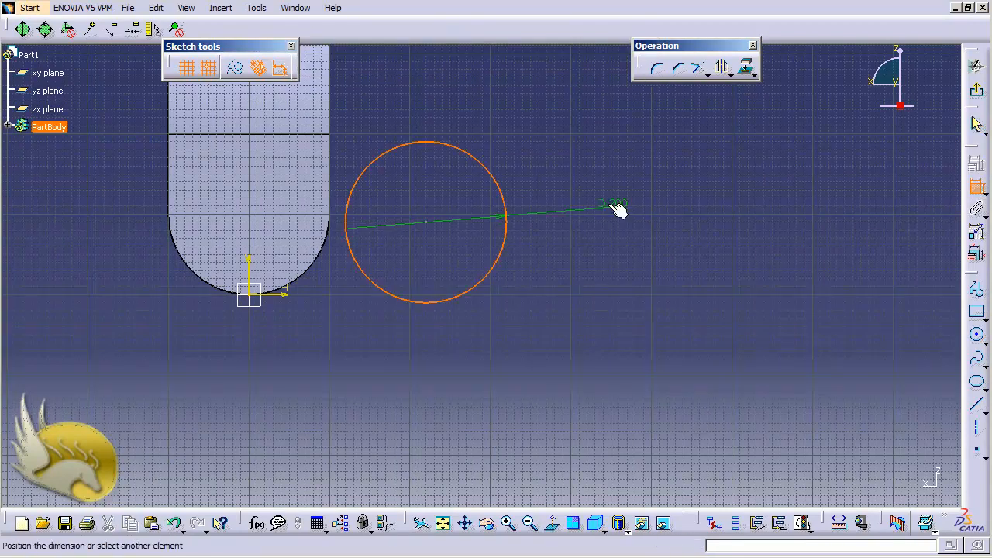
click(542, 186)
double_click(543, 179)
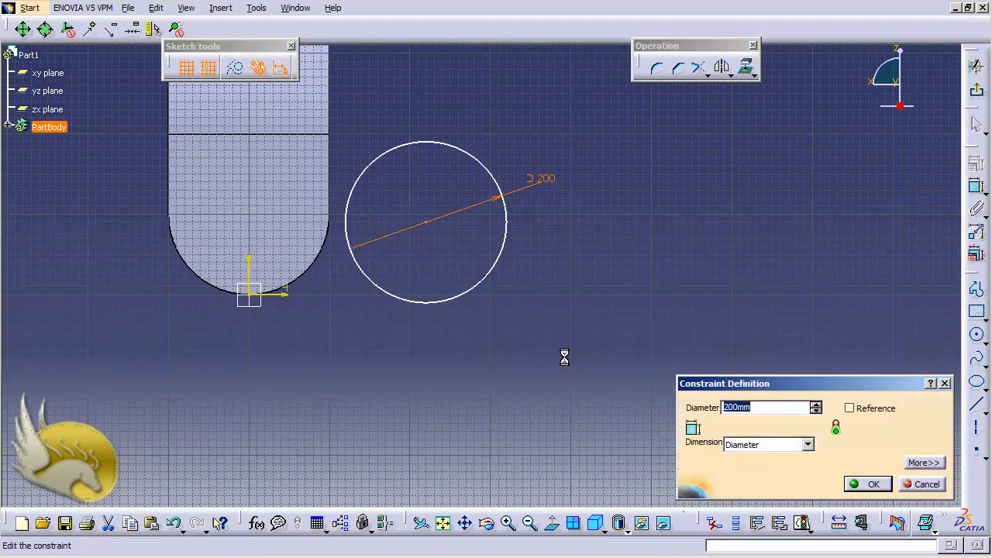
text(120)
key(Return)
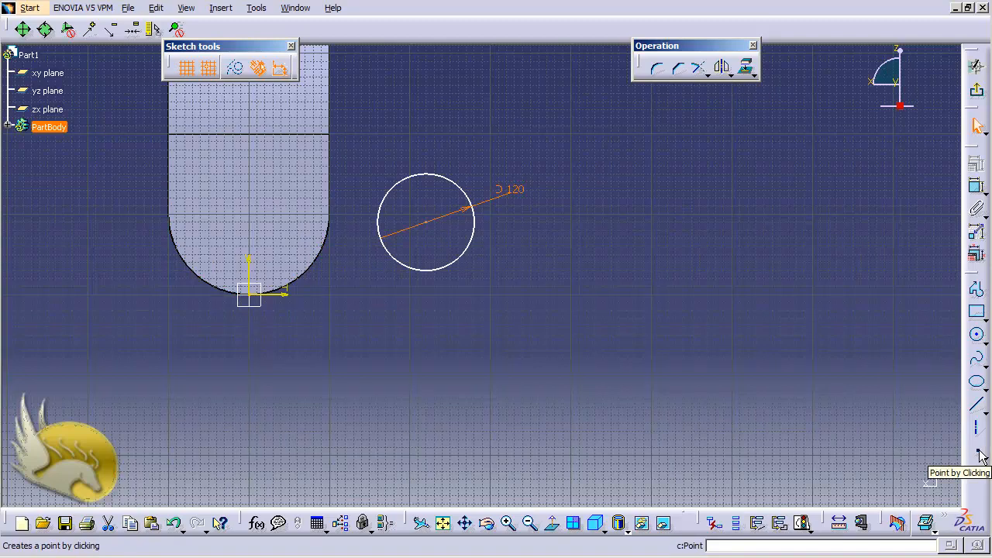
Dimension the radius of the leg's rounded end edge, and undo that dimension
click(977, 186)
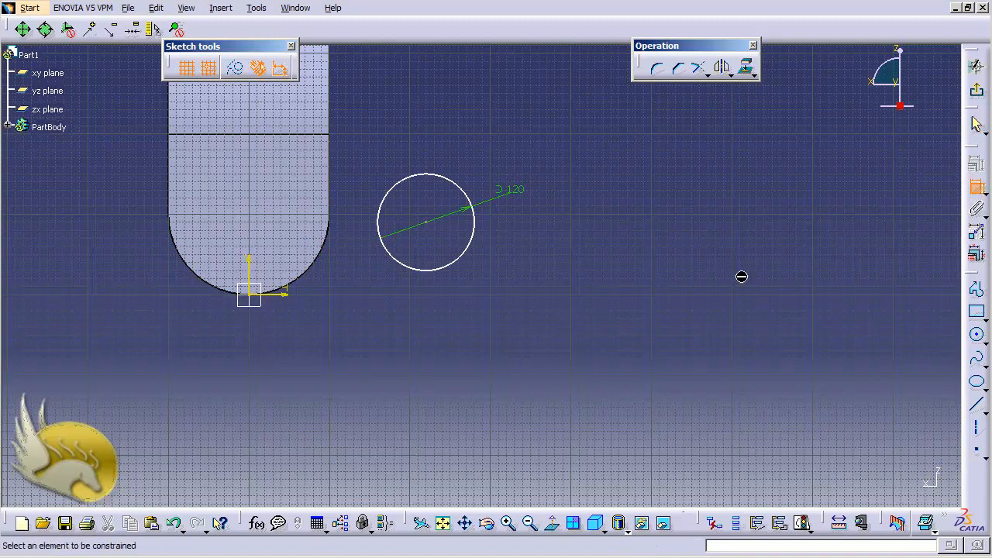
click(305, 280)
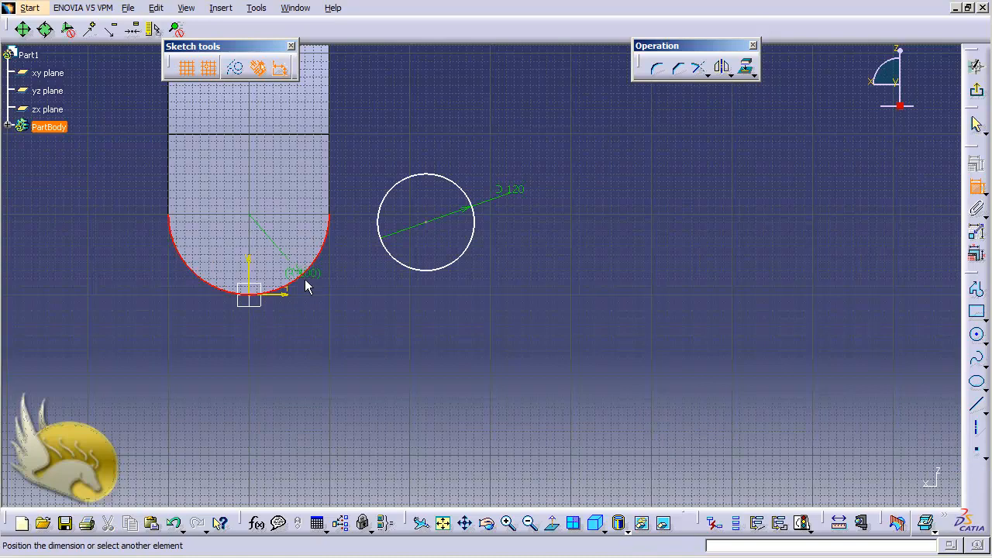
click(337, 311)
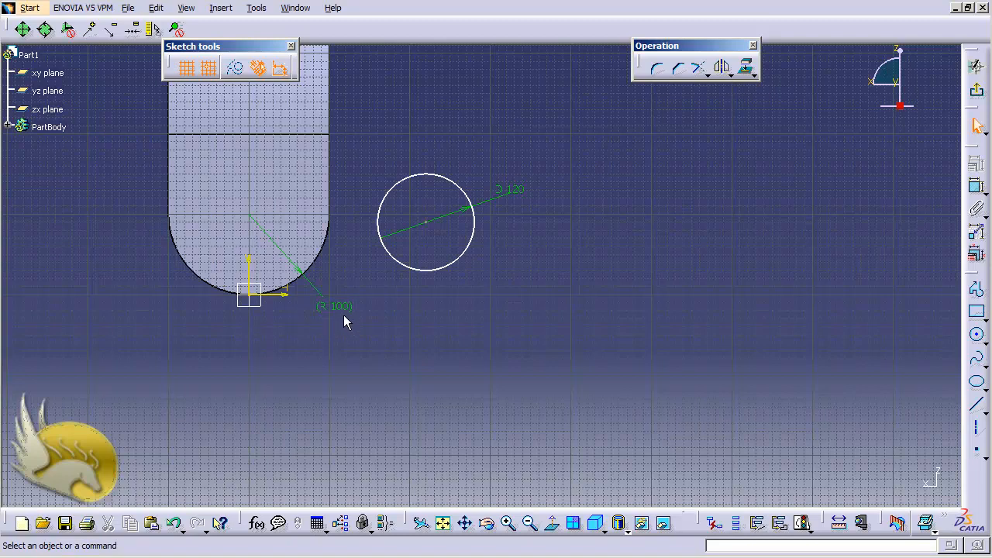
key(ctrl+z)
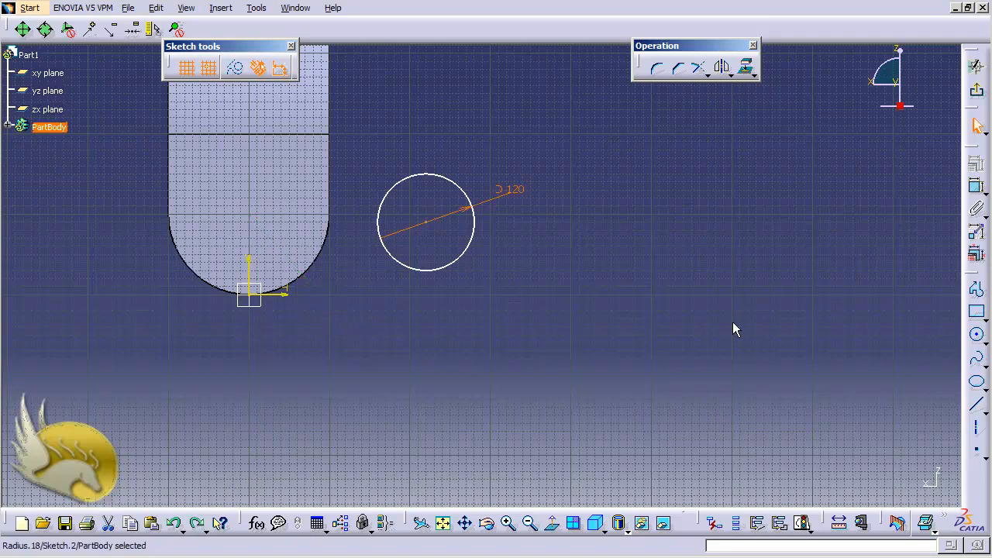
Place a point on the sketch's vertical axis inside the leg and set its distance from the horizontal axis to 100 mm
click(976, 450)
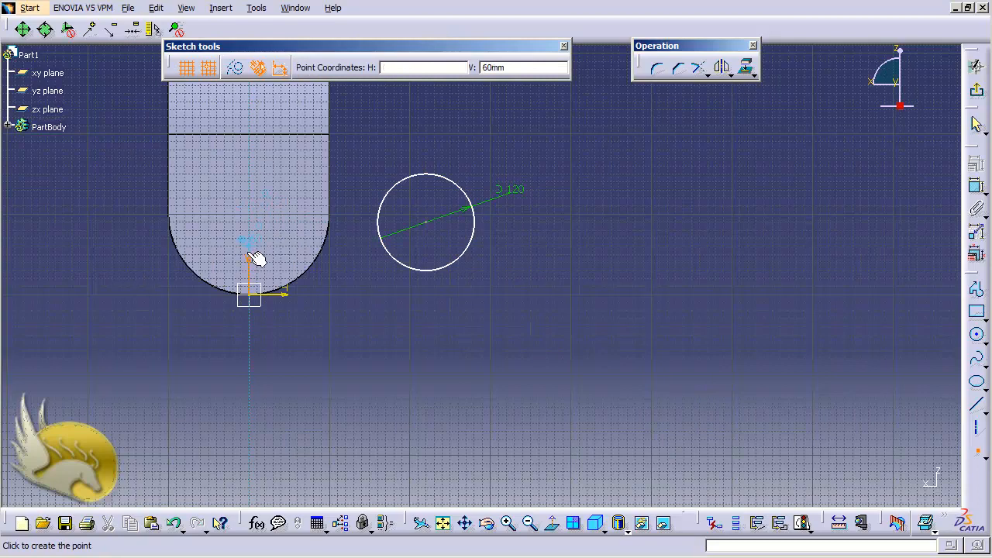
click(254, 201)
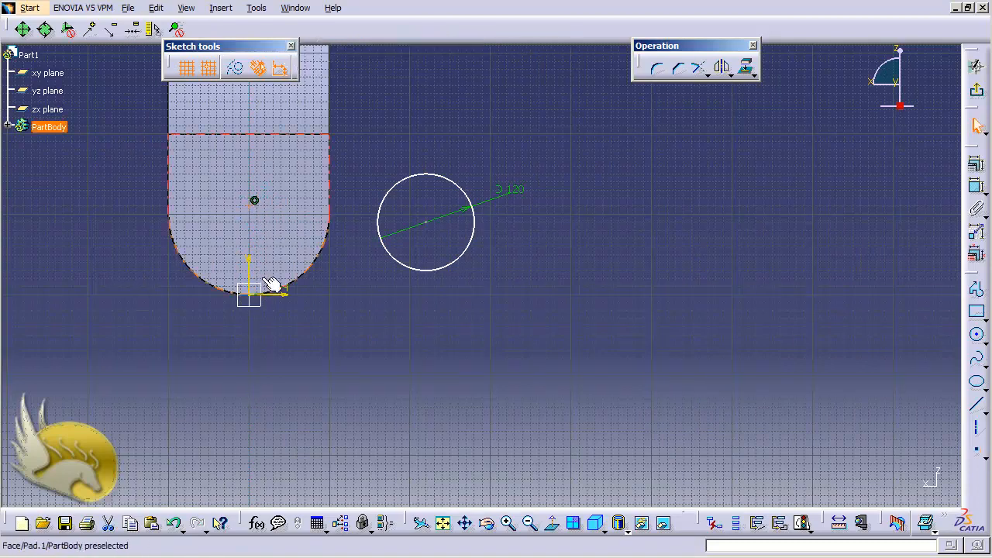
click(976, 186)
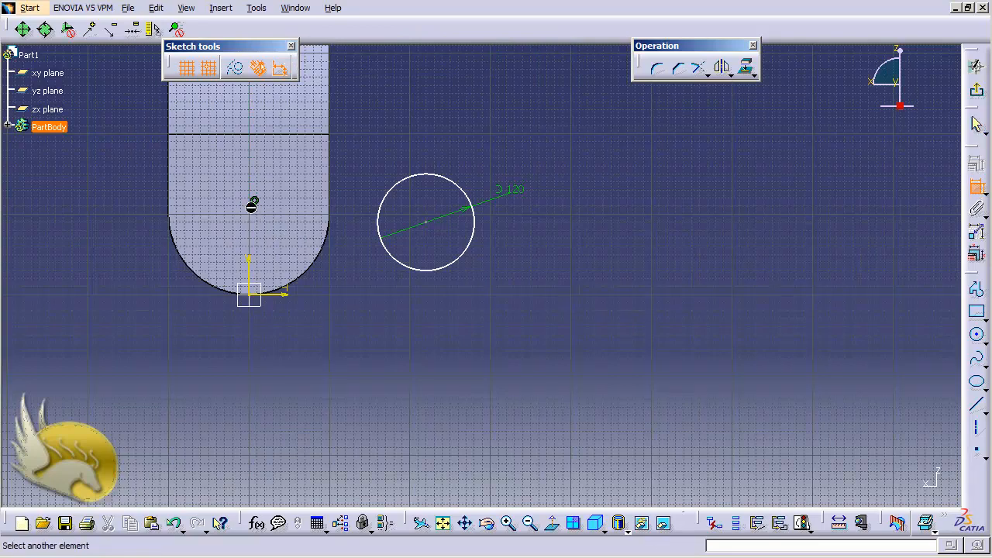
click(284, 295)
click(353, 288)
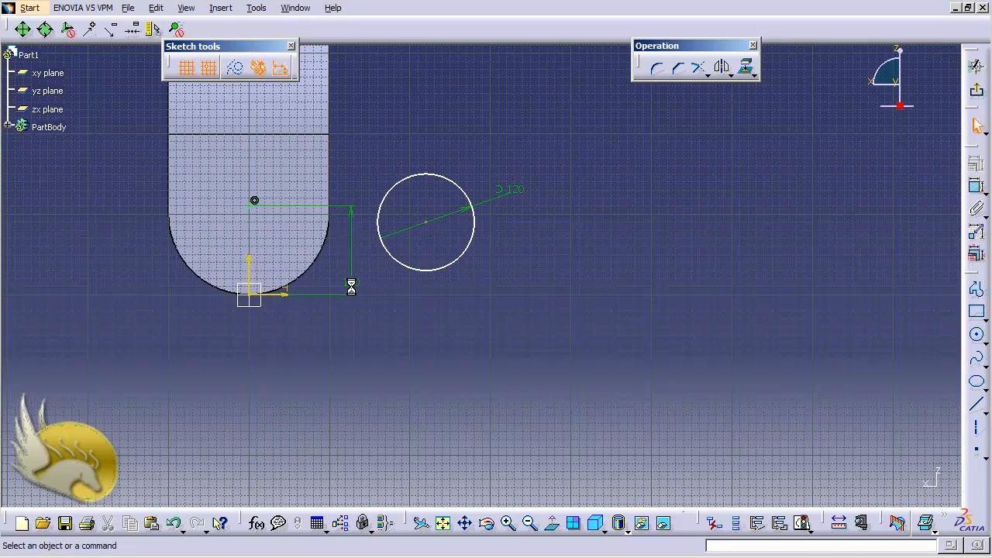
double_click(357, 285)
text(100)
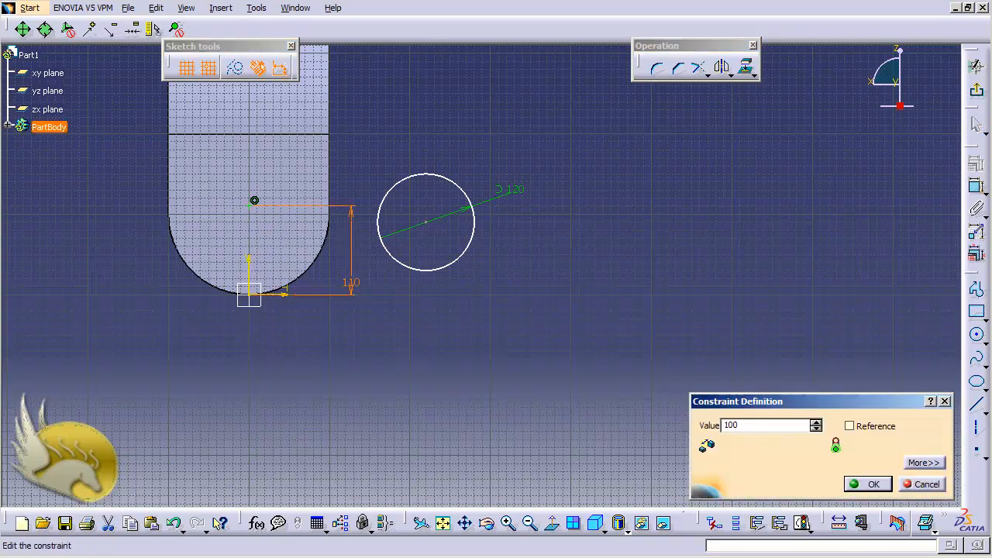
key(Return)
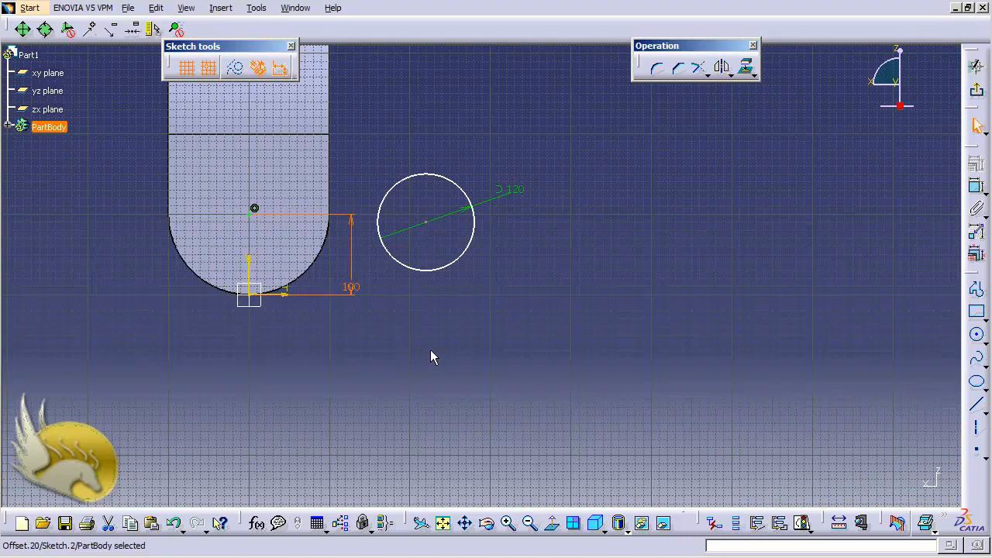
click(430, 351)
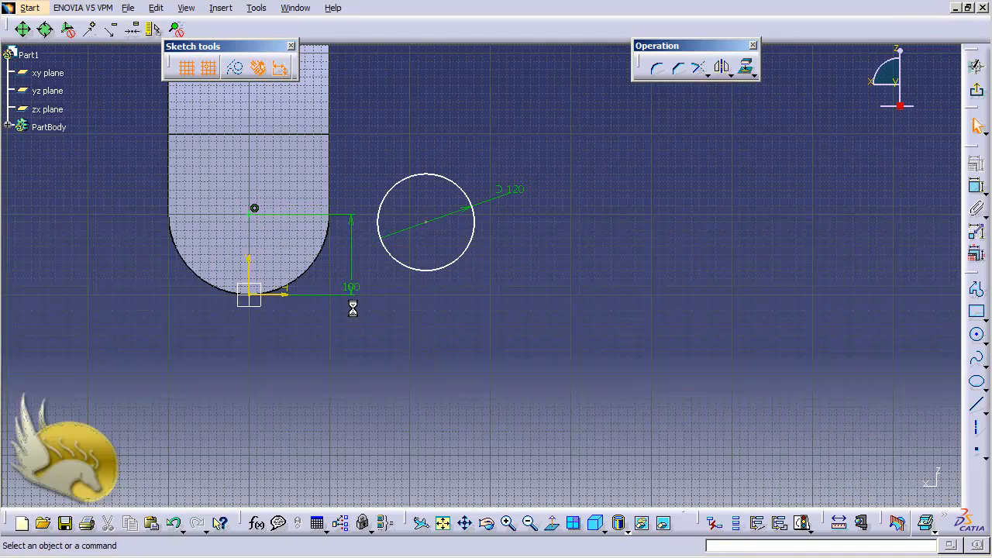
Constrain the circle's centre to coincide with the point on the vertical axis
click(252, 216)
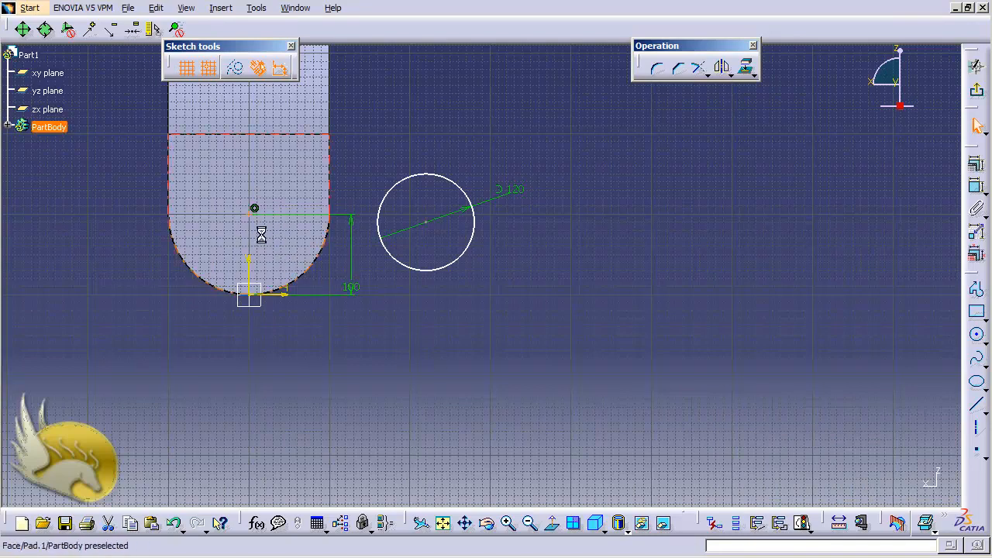
ctrl+click(427, 223)
click(976, 163)
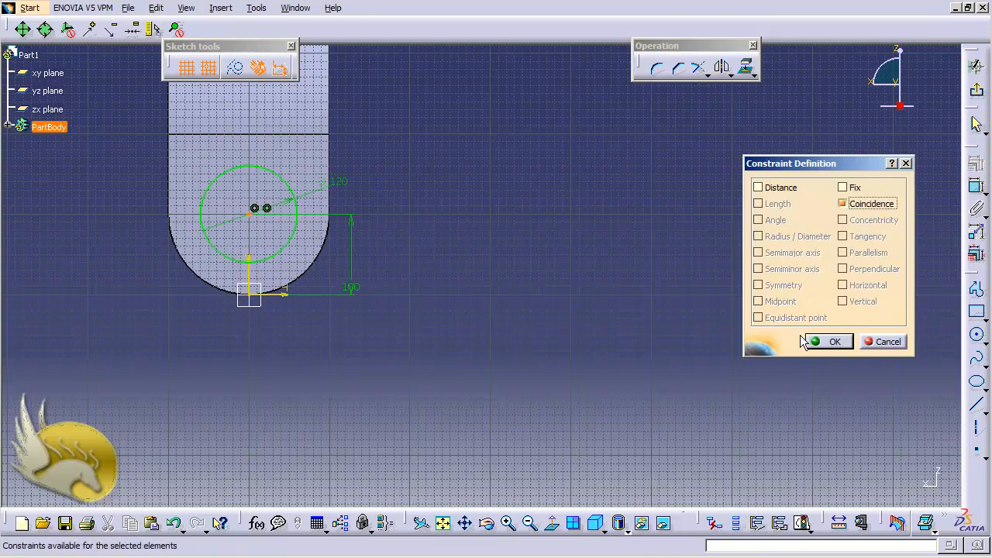
click(823, 341)
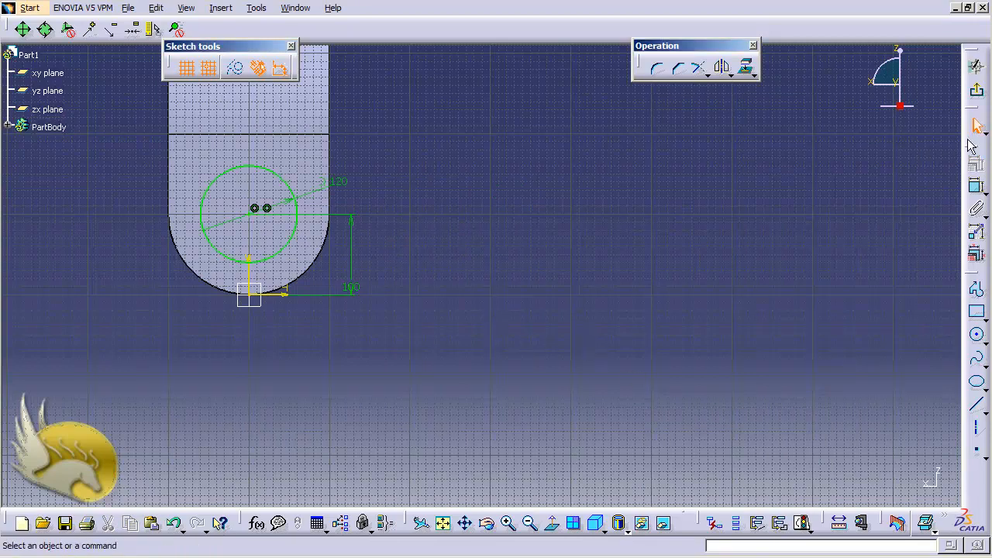
Exit the sketch and try to cut a pocket from the circle, rejecting the sketch containing the standard point and cancelling the pocket
click(976, 89)
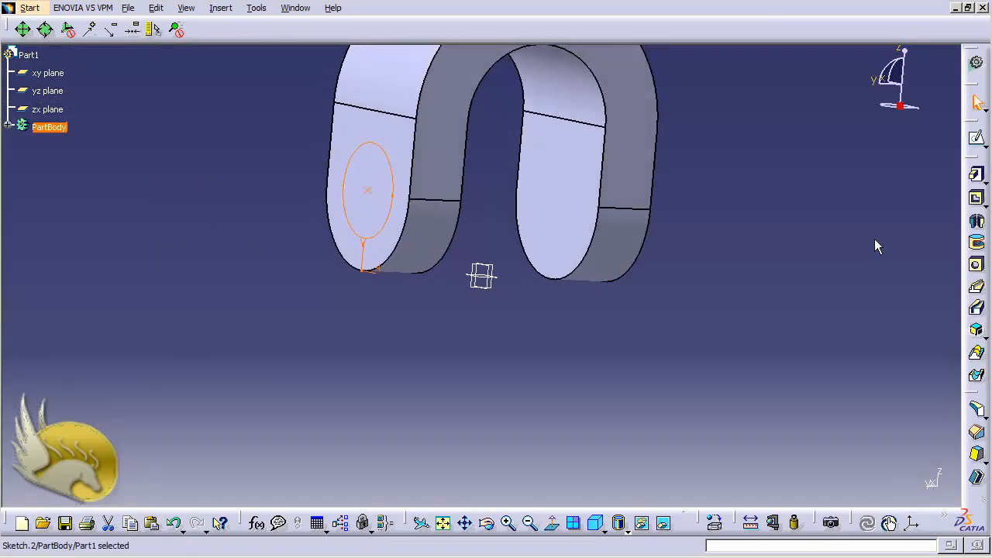
click(977, 198)
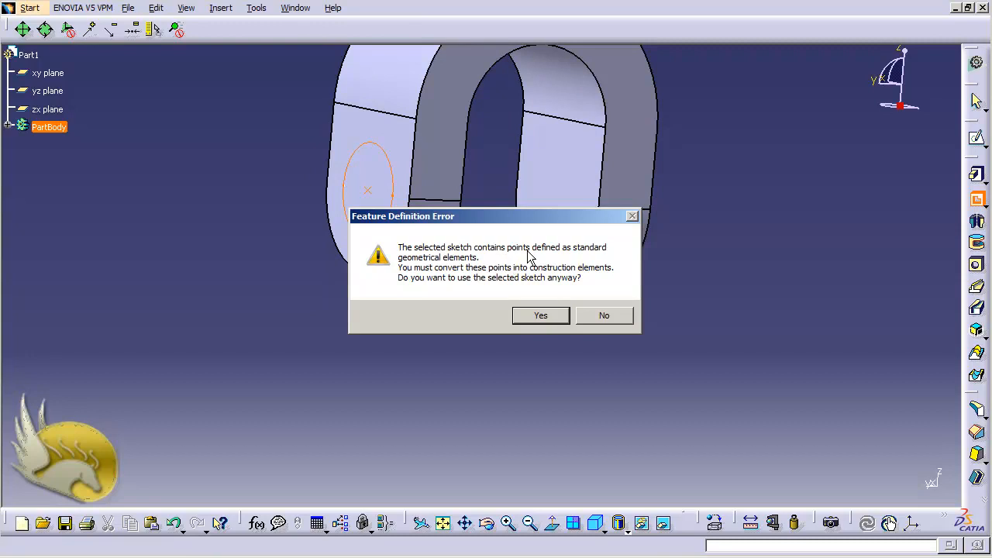
click(603, 316)
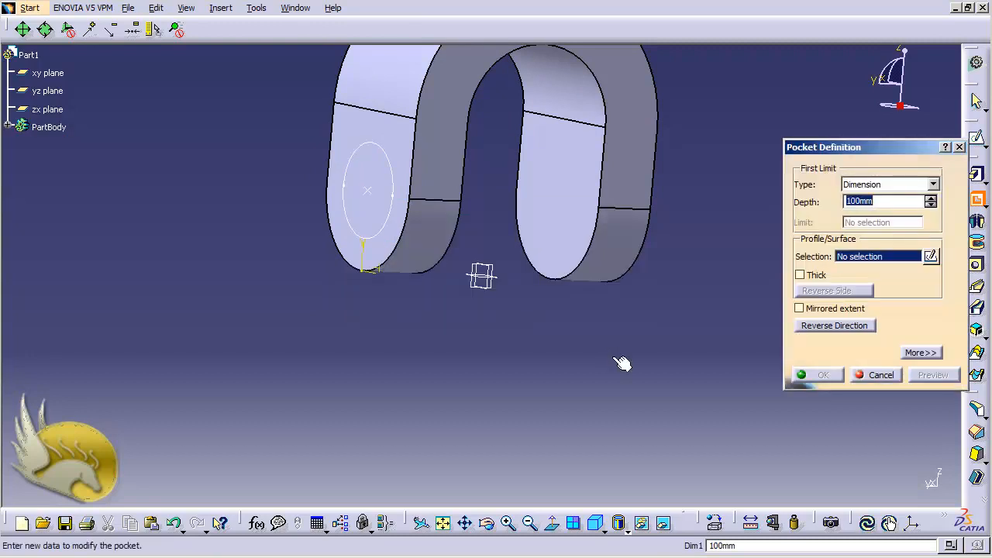
click(879, 374)
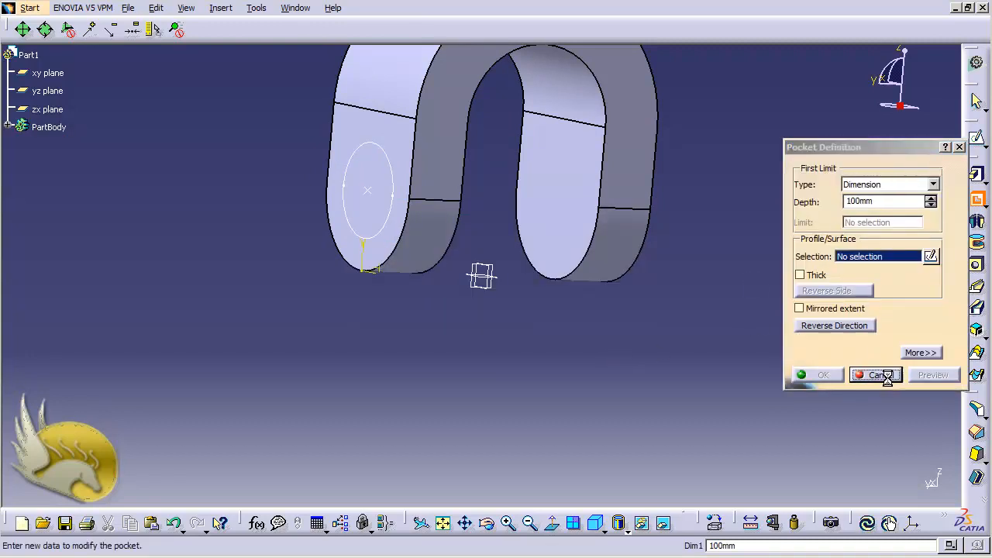
Reopen the circle's sketch for editing and delete the centre's coincidence constraint and the extra point
click(7, 126)
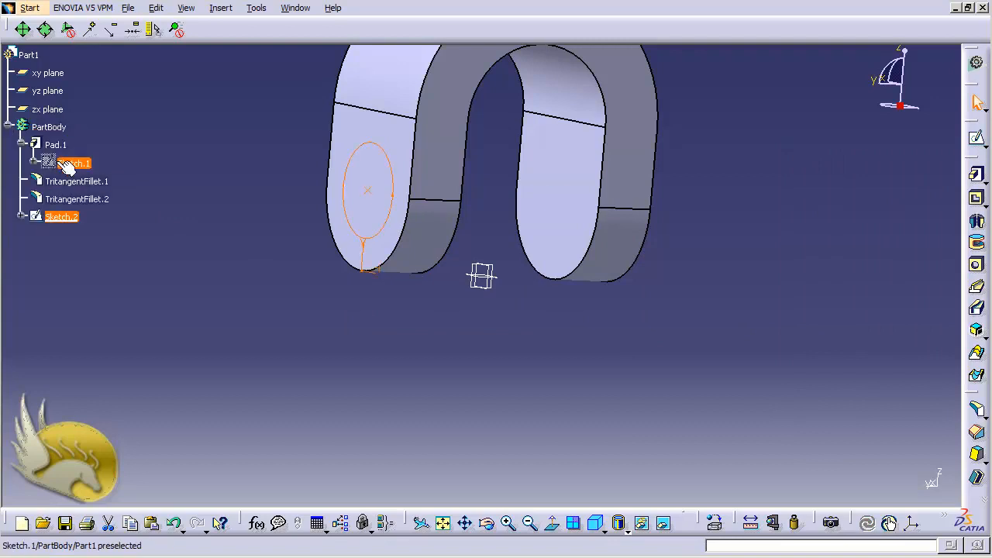
double_click(57, 220)
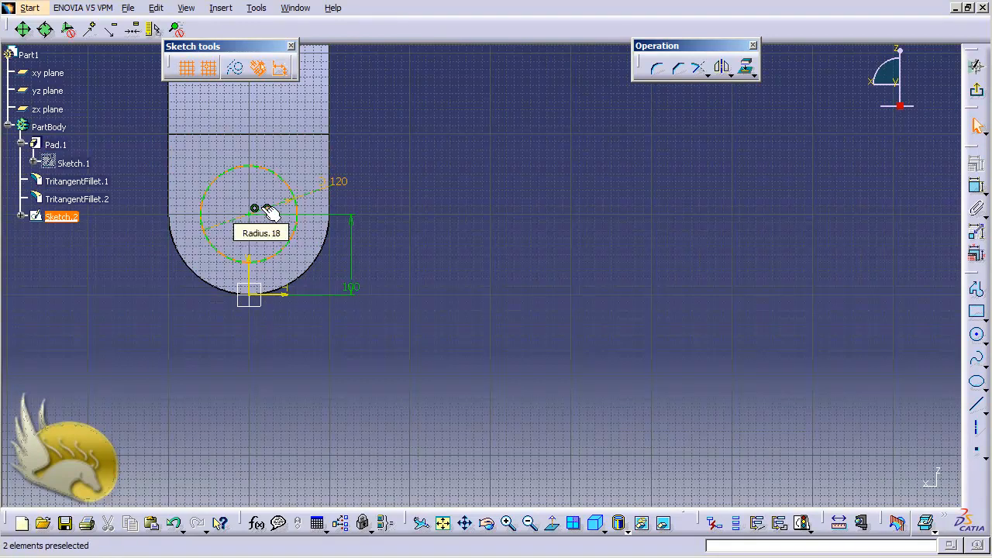
click(260, 209)
key(Delete)
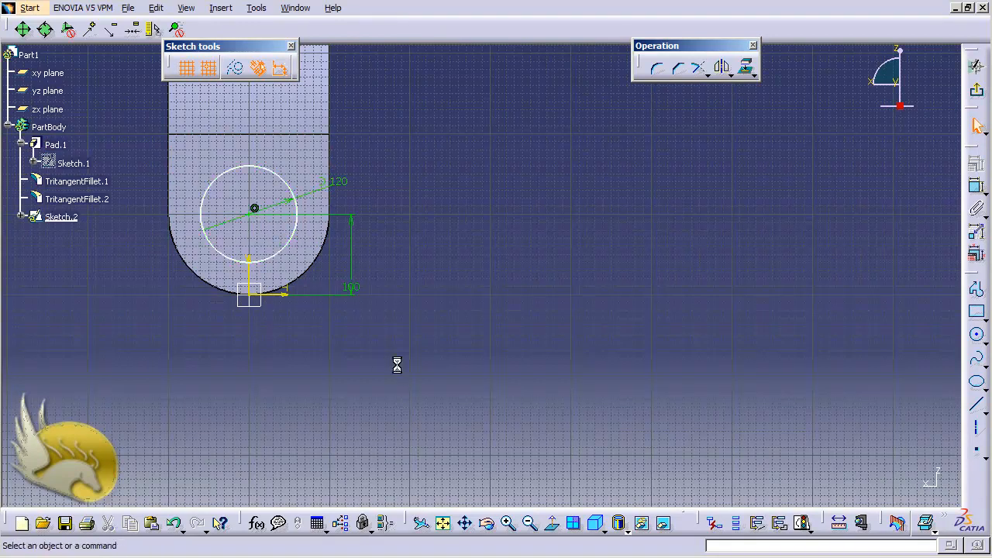
click(254, 209)
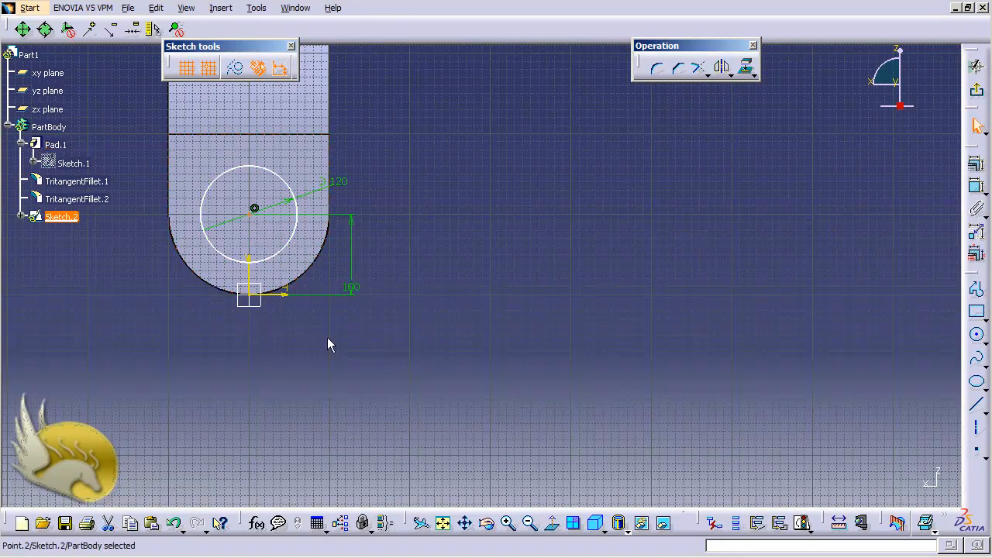
key(Delete)
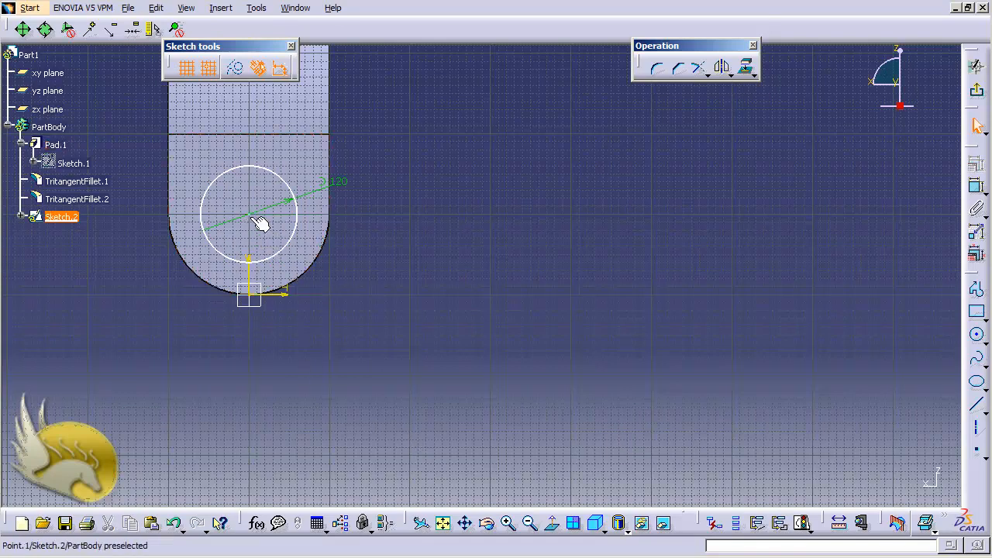
Constrain the circle's centre to coincide with the sketch's vertical axis
click(255, 269)
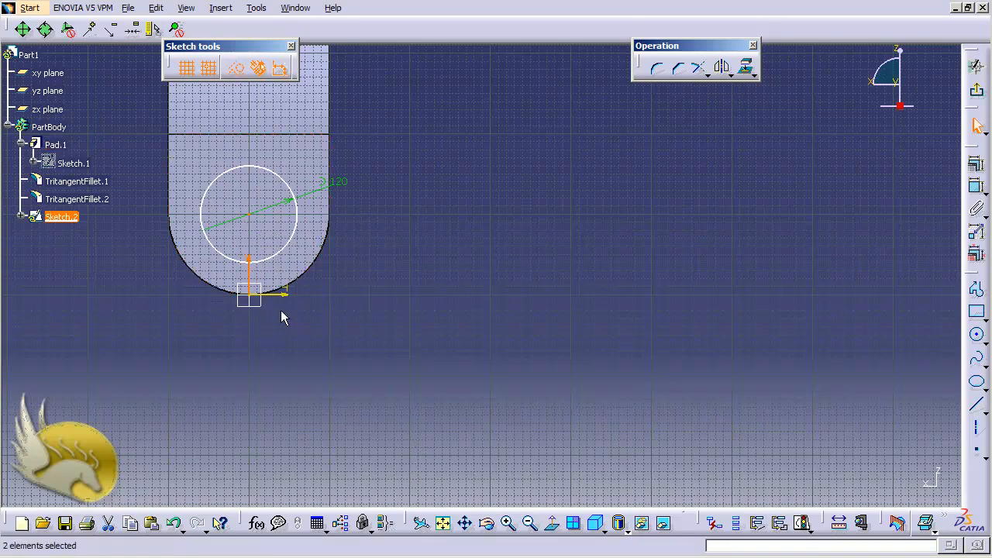
click(976, 164)
click(857, 206)
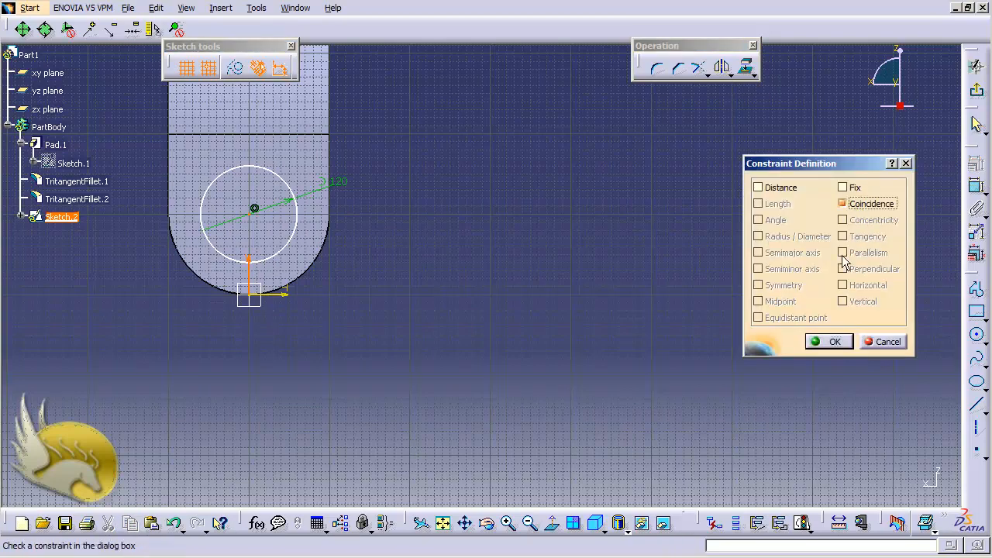
click(828, 342)
Dimension the vertical distance between the sketch's horizontal axis and the circle's centre
click(975, 190)
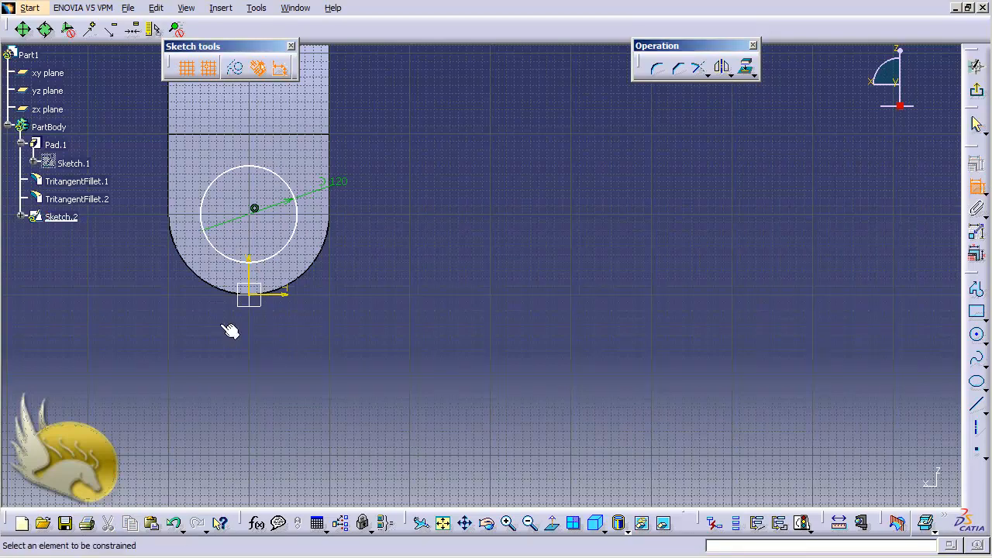
click(288, 296)
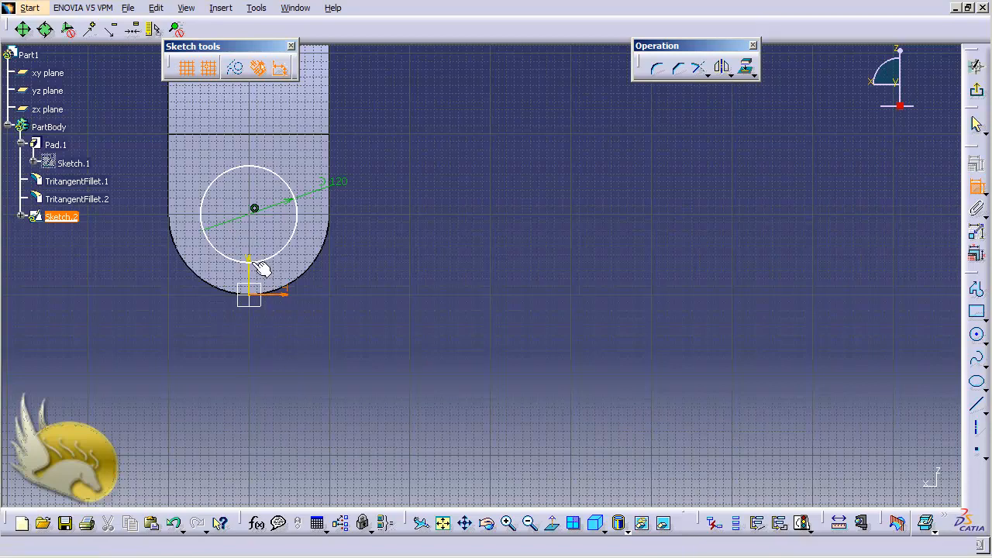
click(254, 209)
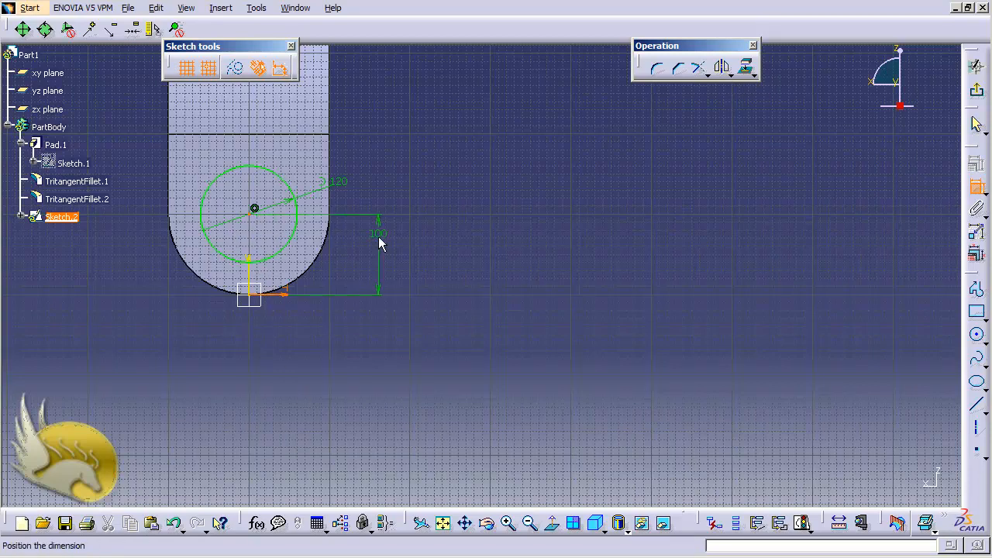
click(380, 239)
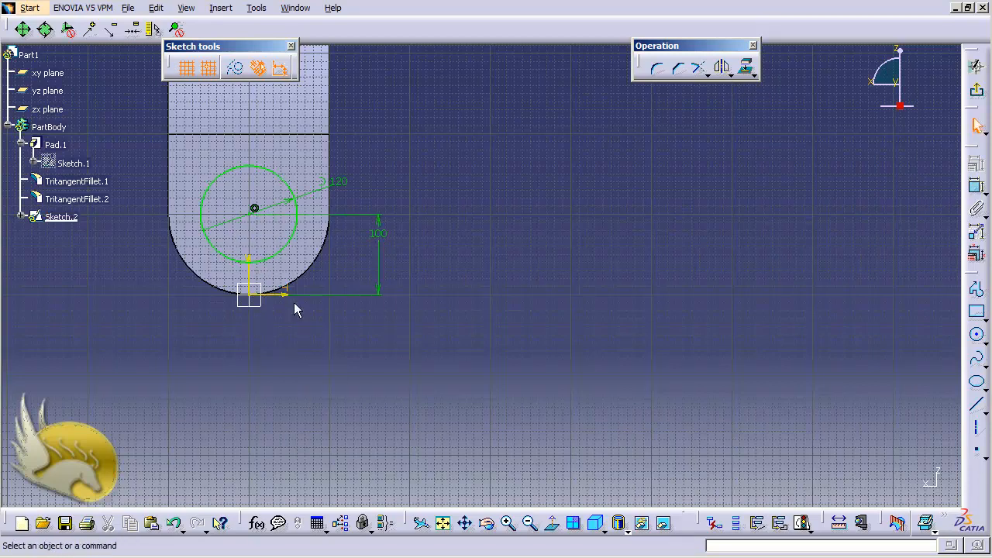
Exit the sketch and cut a pocket from the circle through both legs, with the first limit set to Up to last
click(976, 90)
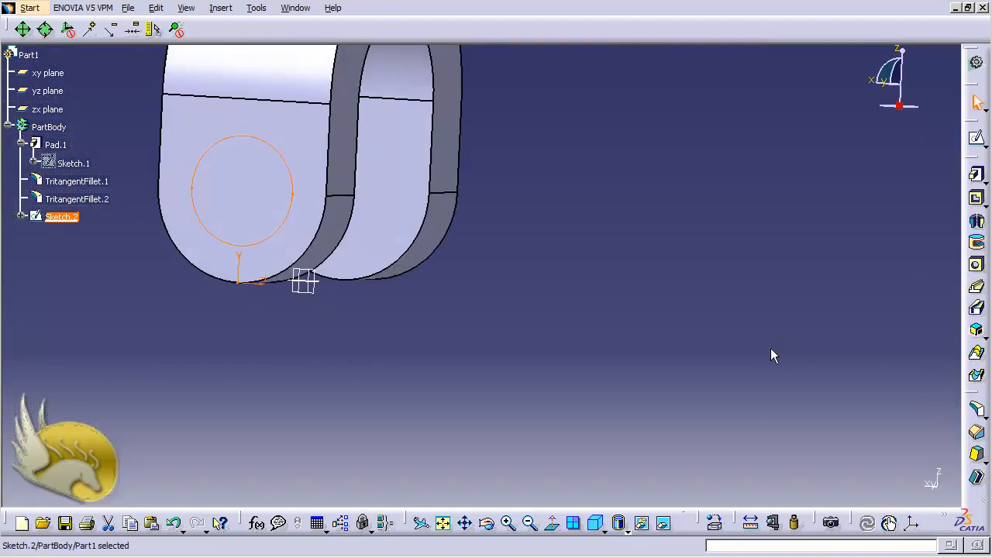
click(977, 199)
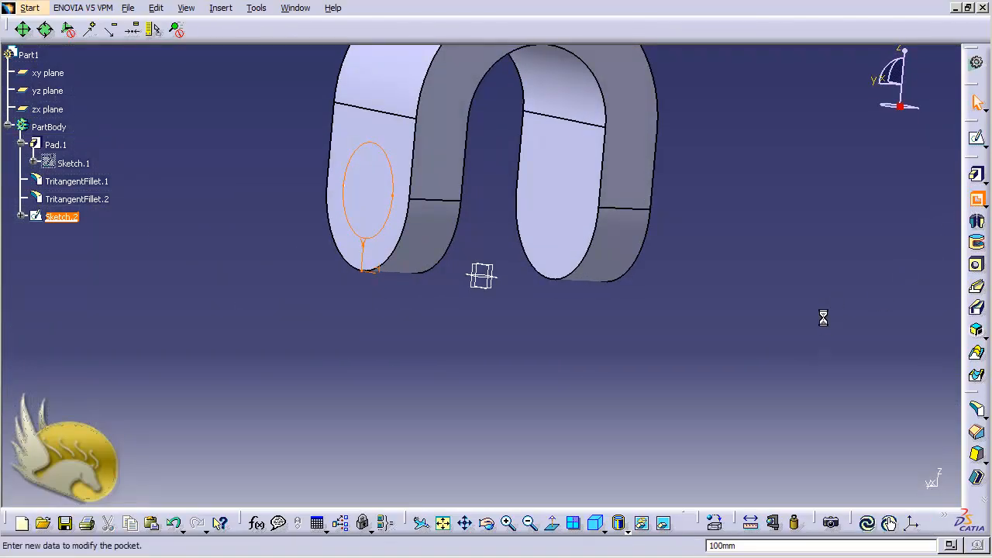
click(930, 187)
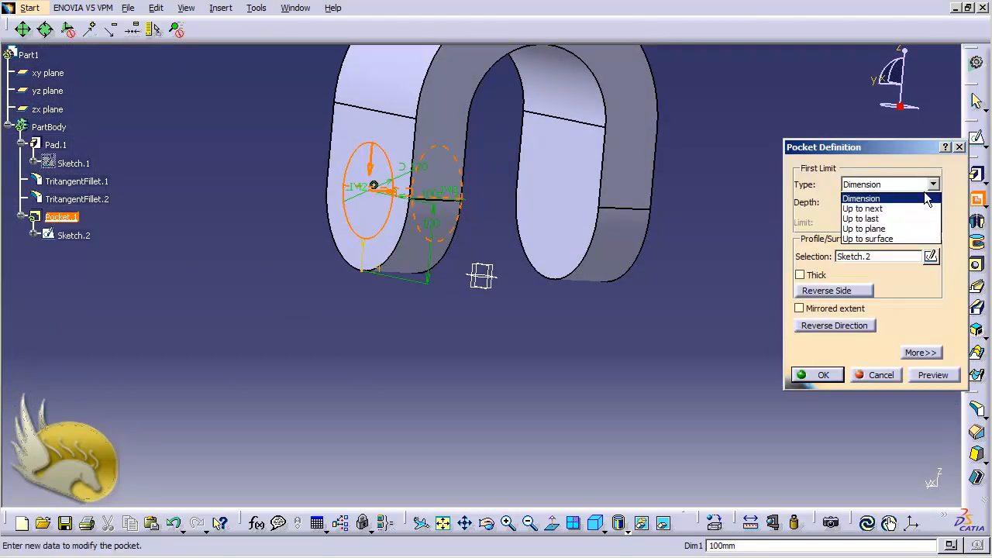
click(883, 219)
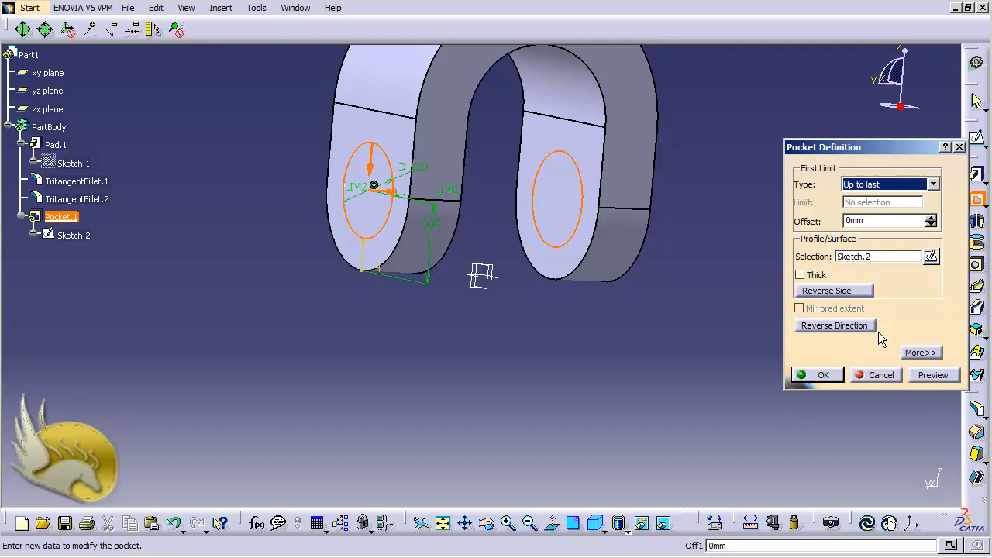
click(823, 375)
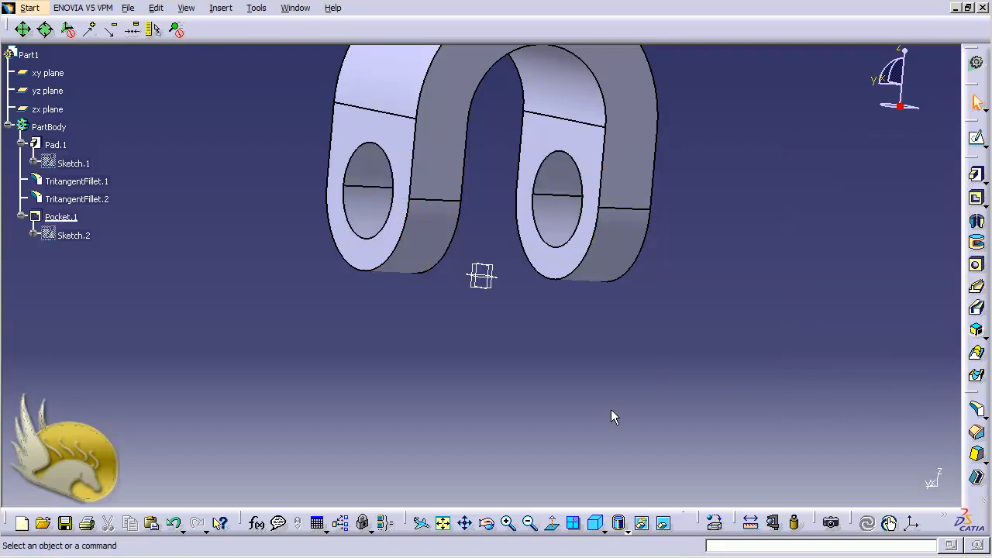
Apply a 5 mm edge fillet with tangency propagation to the outer edge of the arch
scroll(612, 408, up, 4)
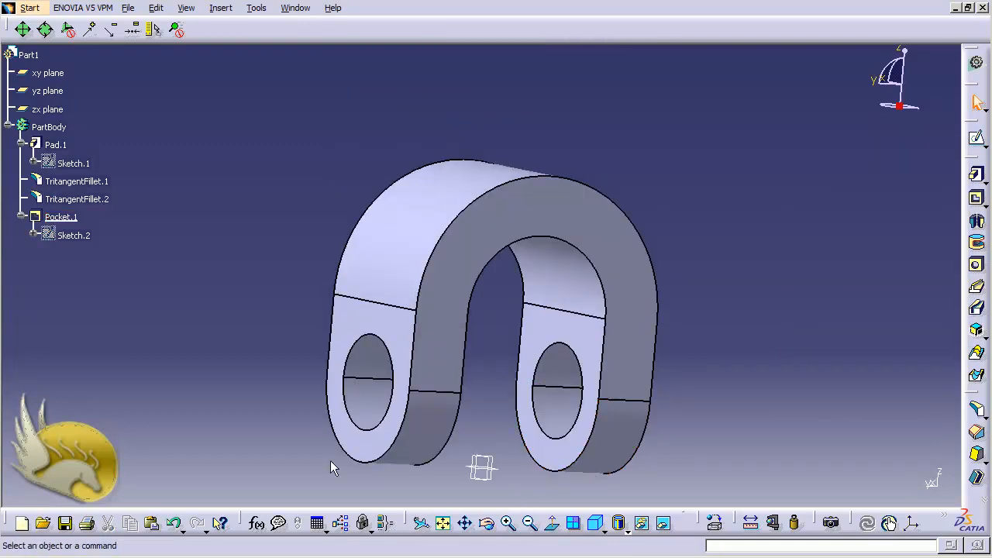
click(221, 8)
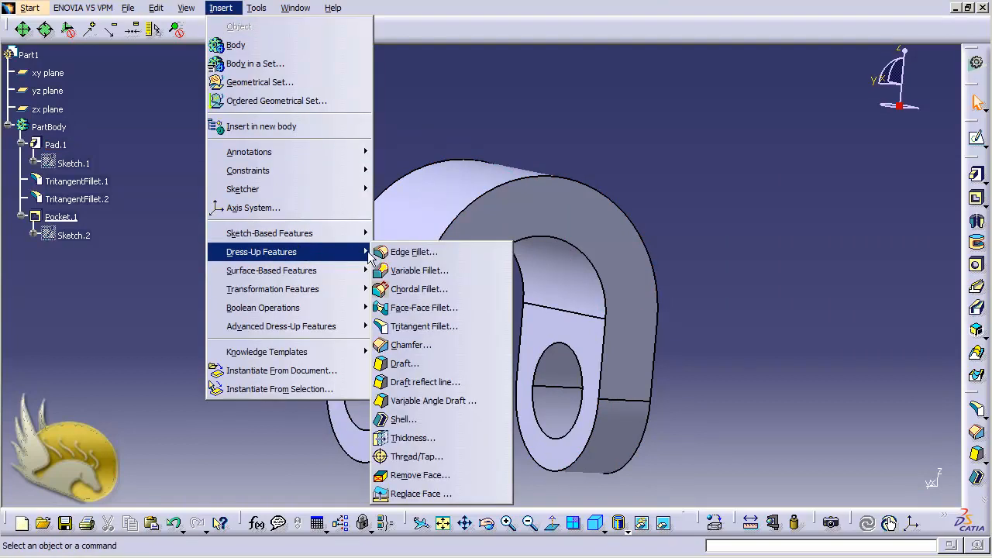
click(391, 253)
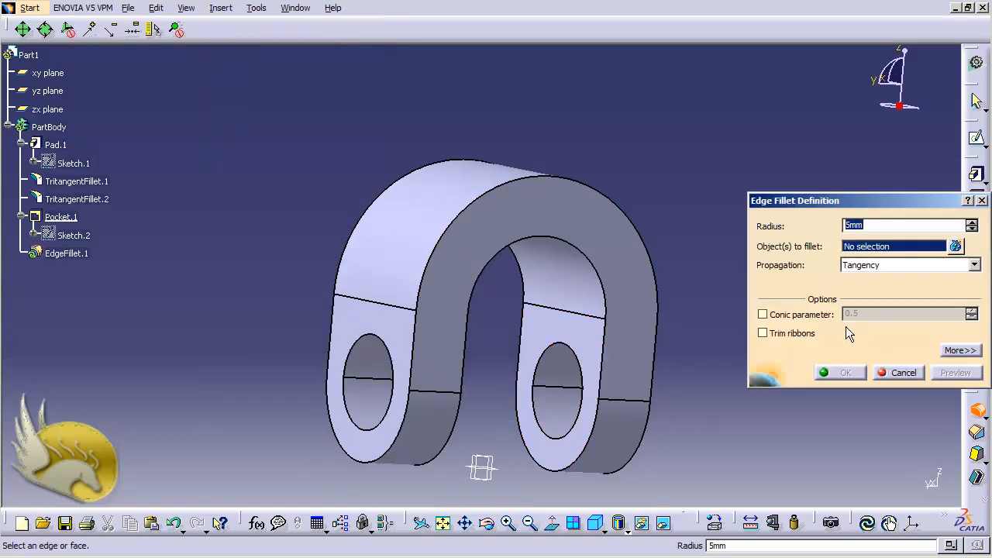
click(635, 210)
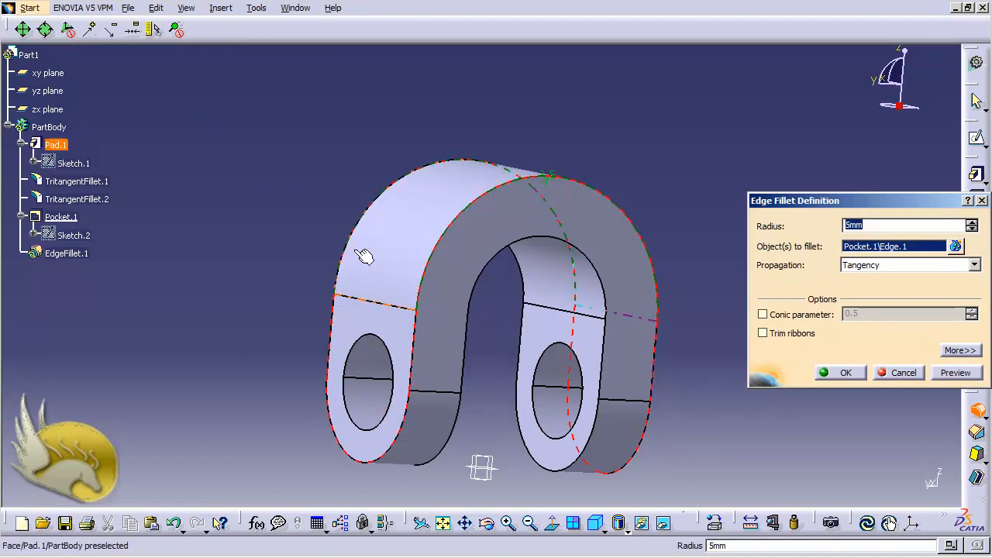
click(844, 373)
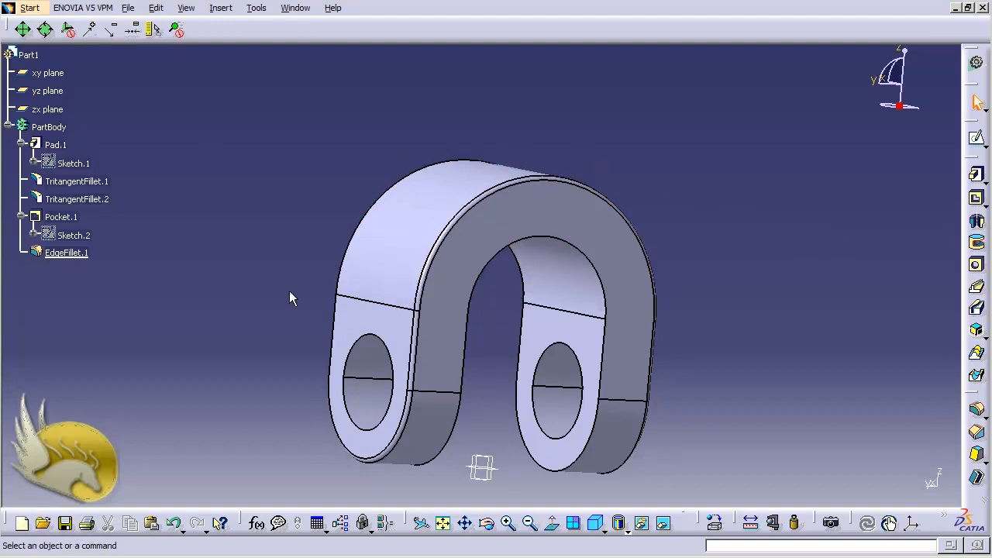
Select the xy plane and switch to the Wireframe and Surface Design workbench
click(503, 470)
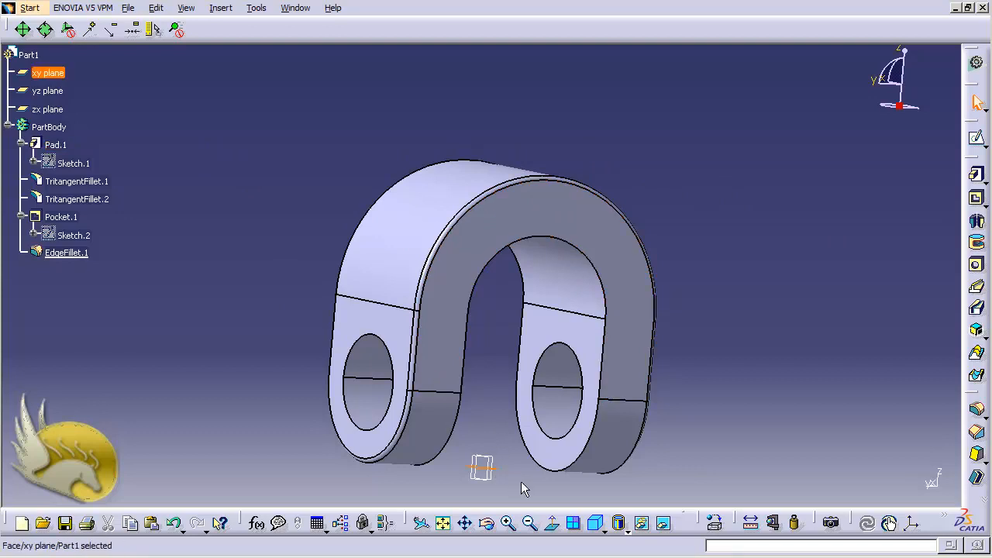
click(213, 11)
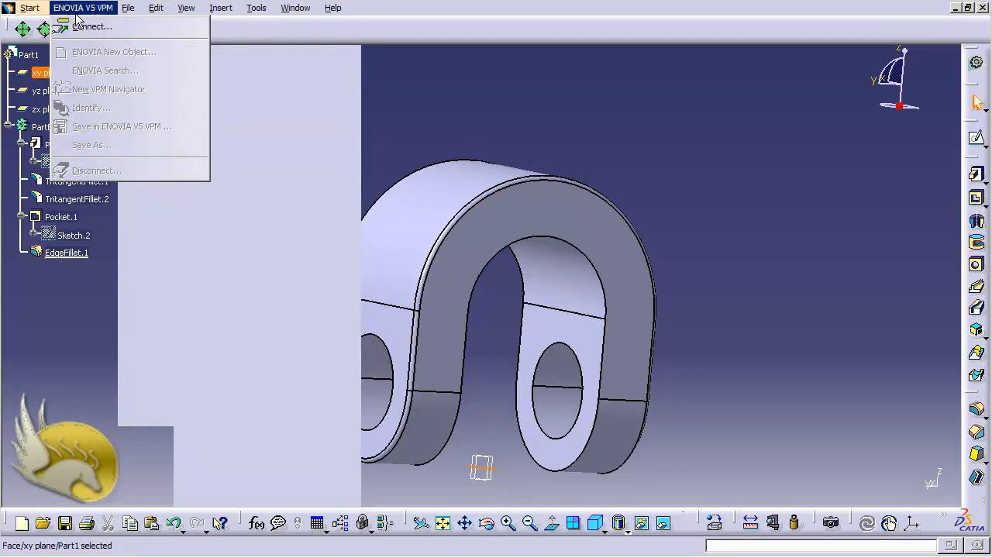
mouse_move(30, 8)
mouse_move(59, 44)
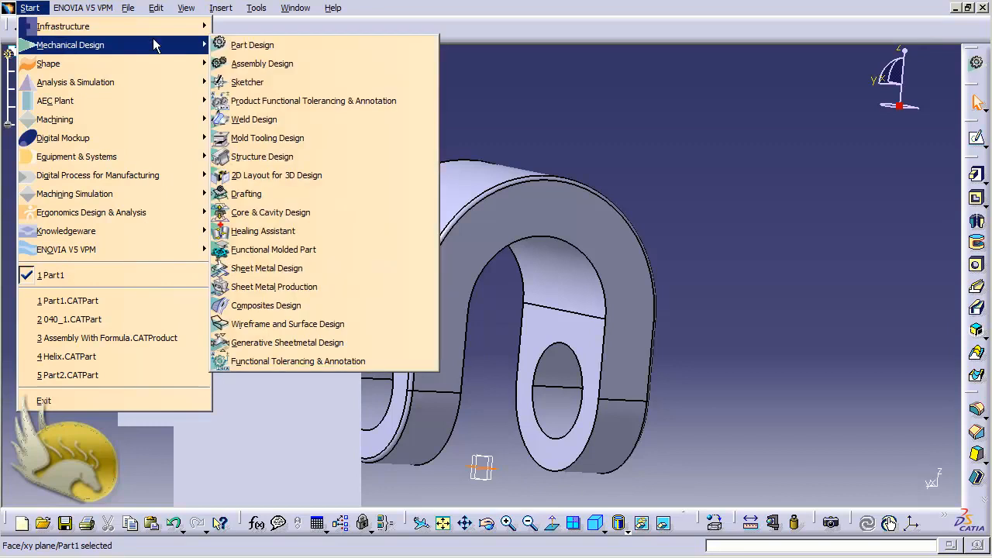
click(336, 327)
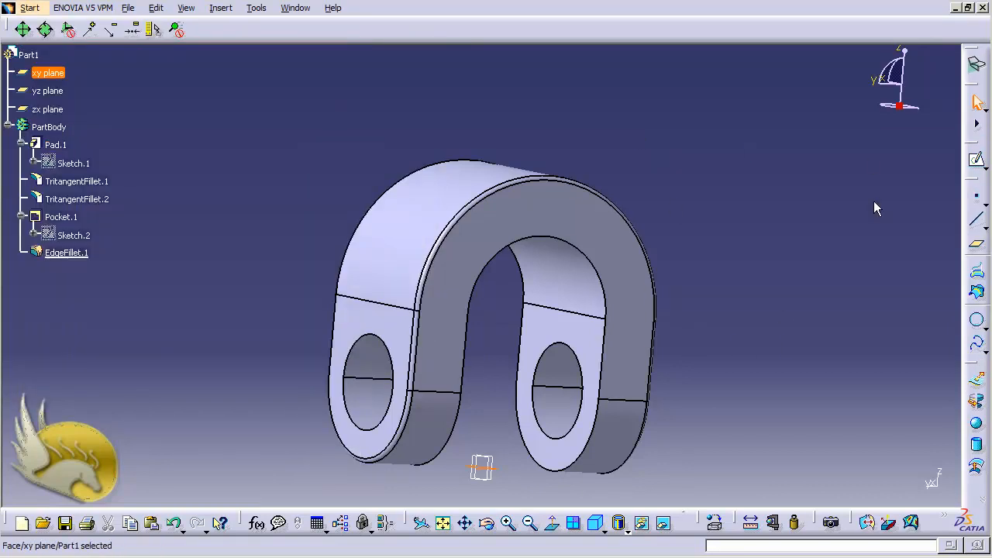
Create a reference plane offset 375 mm from the xy plane
click(977, 243)
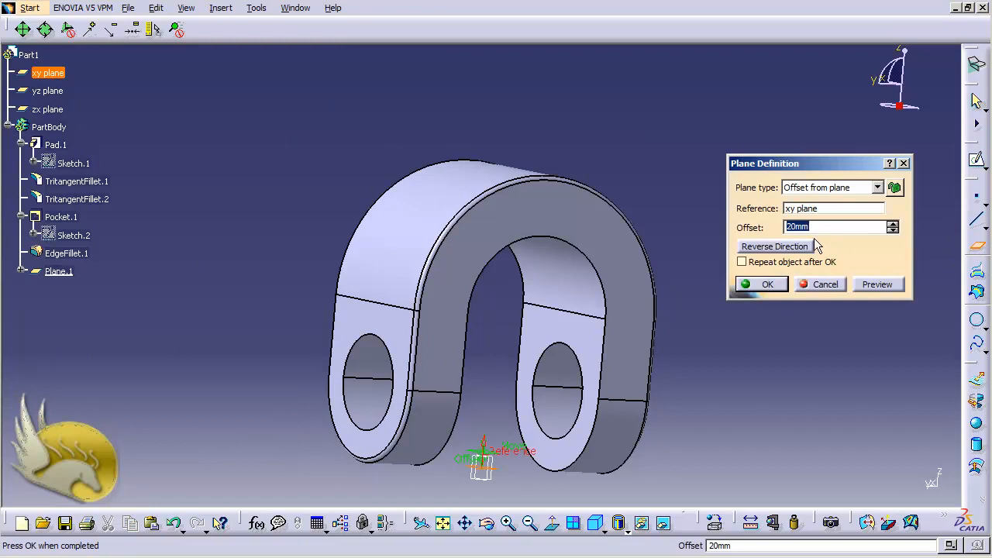
text(375)
click(867, 284)
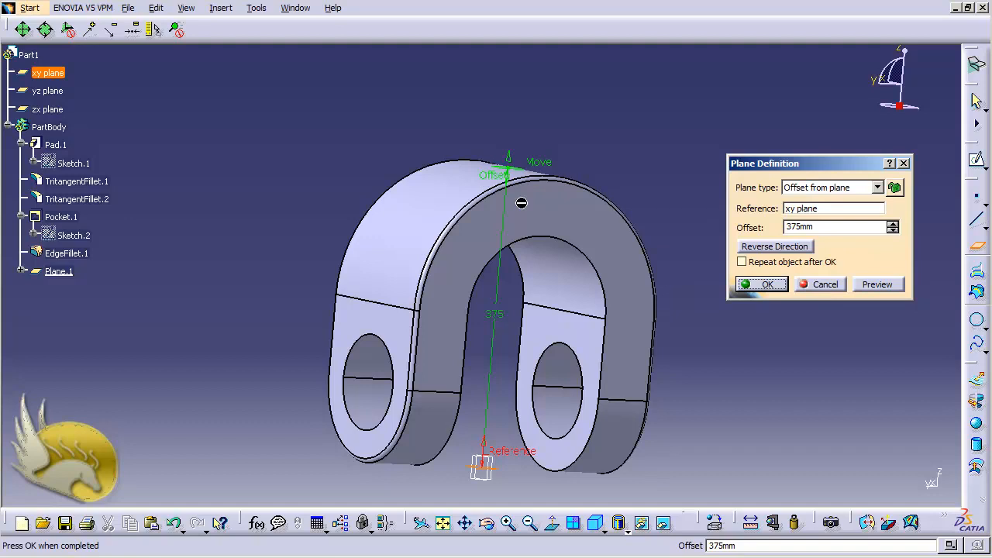
click(763, 285)
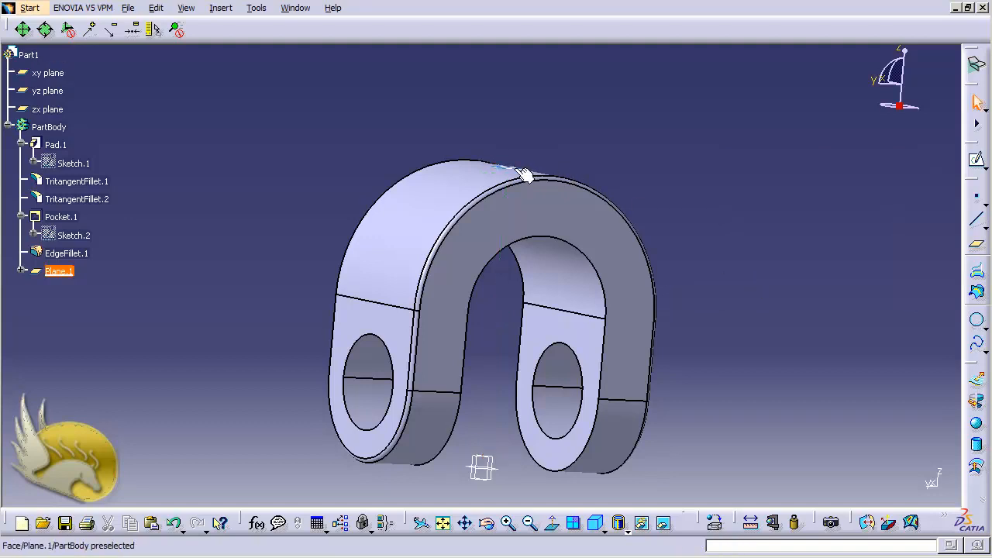
Start a sketch on the offset plane and draw a circle about 161 mm in diameter centred on the origin
click(977, 160)
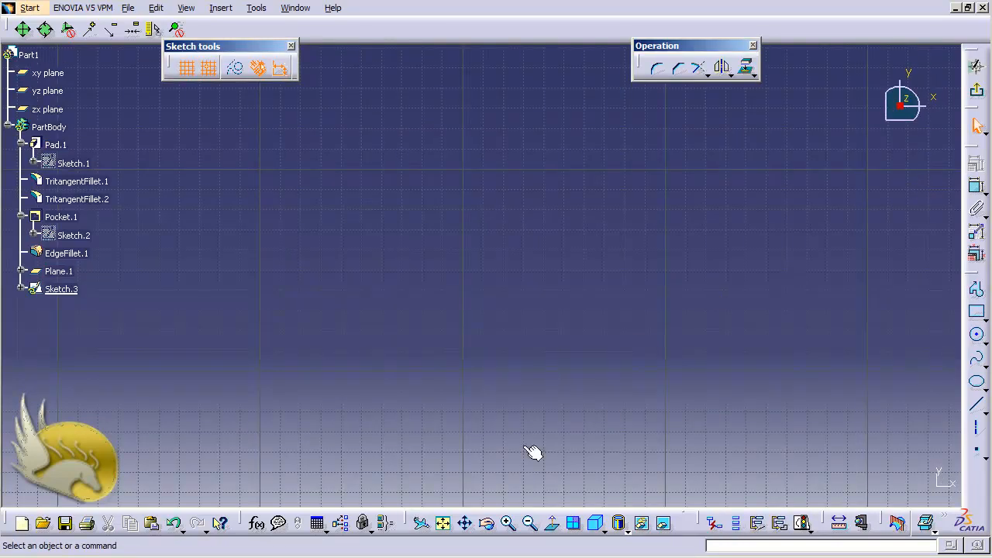
click(444, 520)
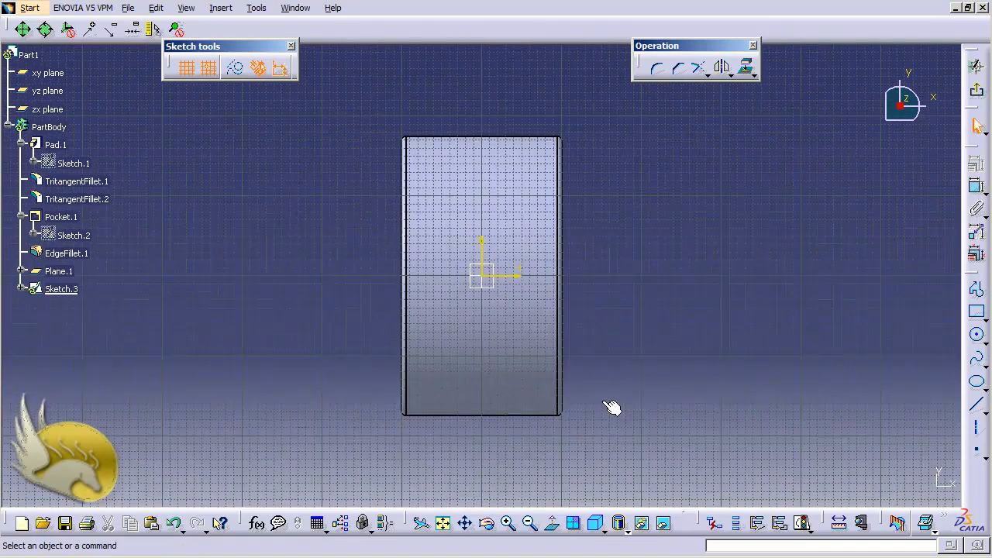
click(976, 334)
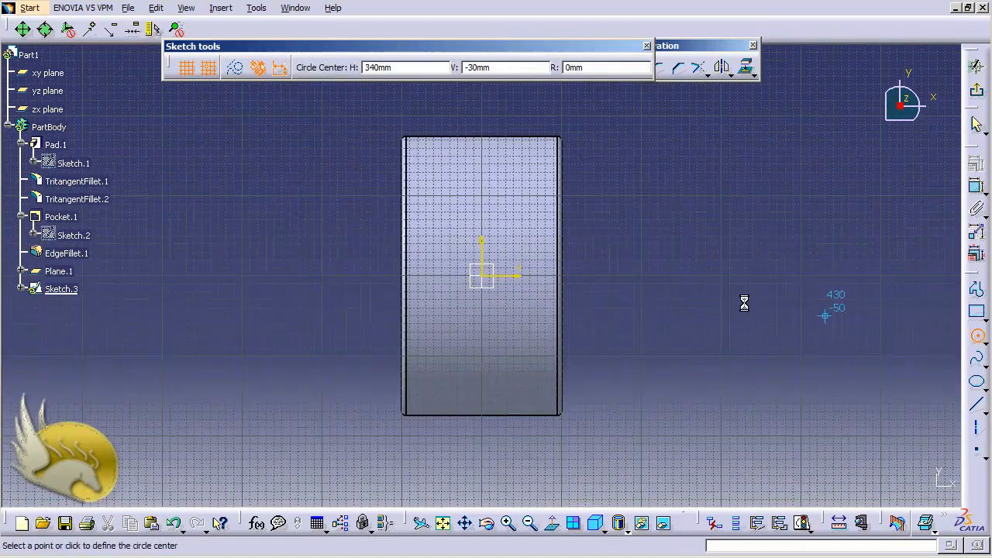
click(484, 277)
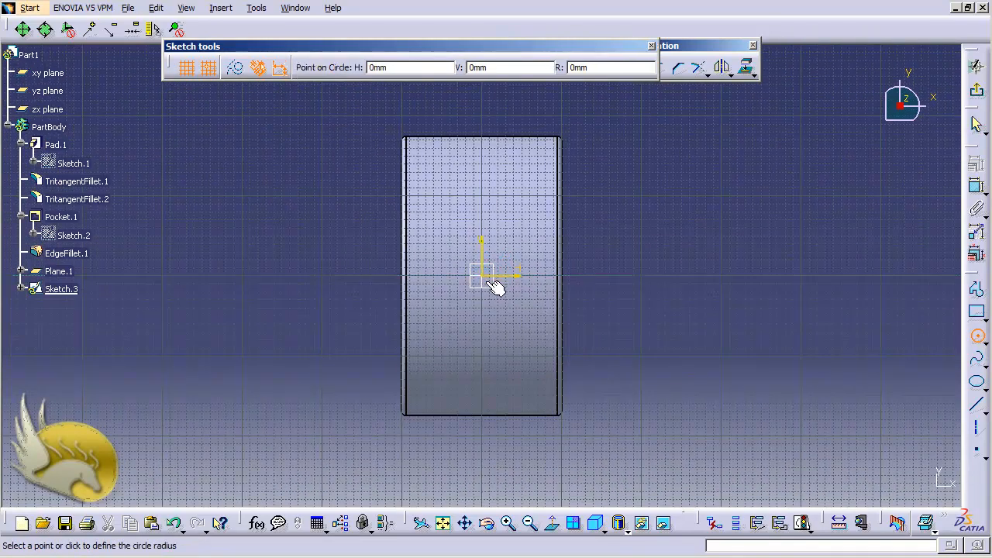
click(542, 251)
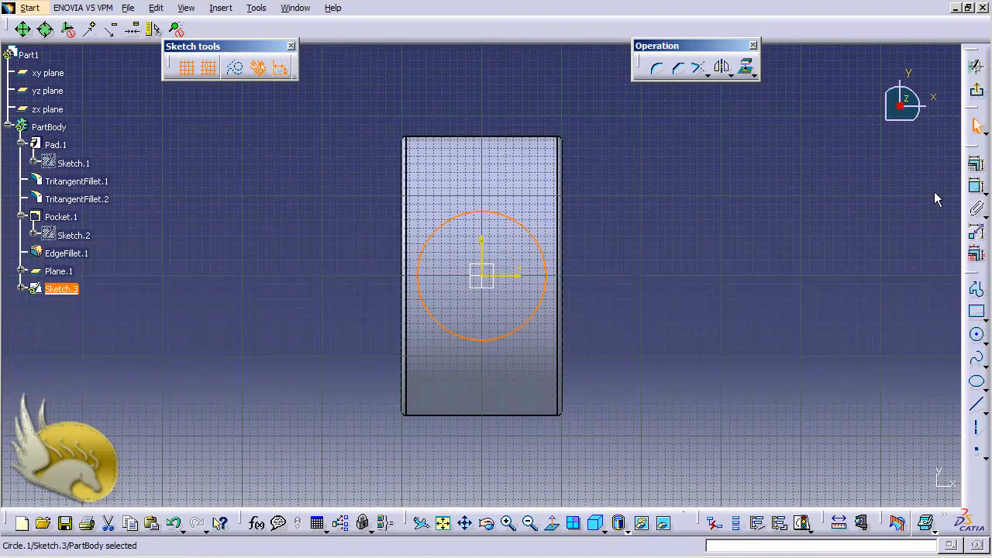
Dimension the circle and set its diameter to 100 mm
click(975, 186)
click(604, 238)
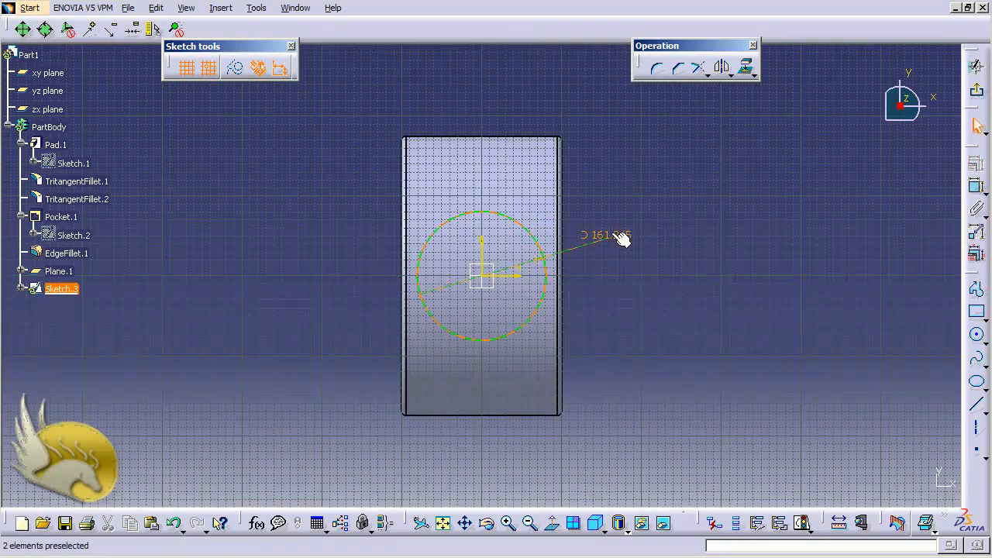
double_click(619, 241)
text(100)
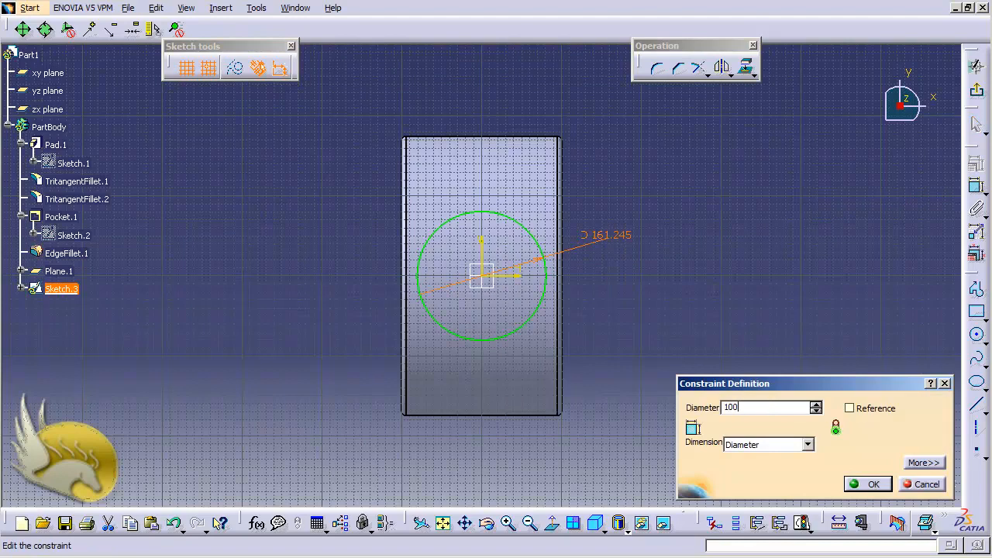
key(Return)
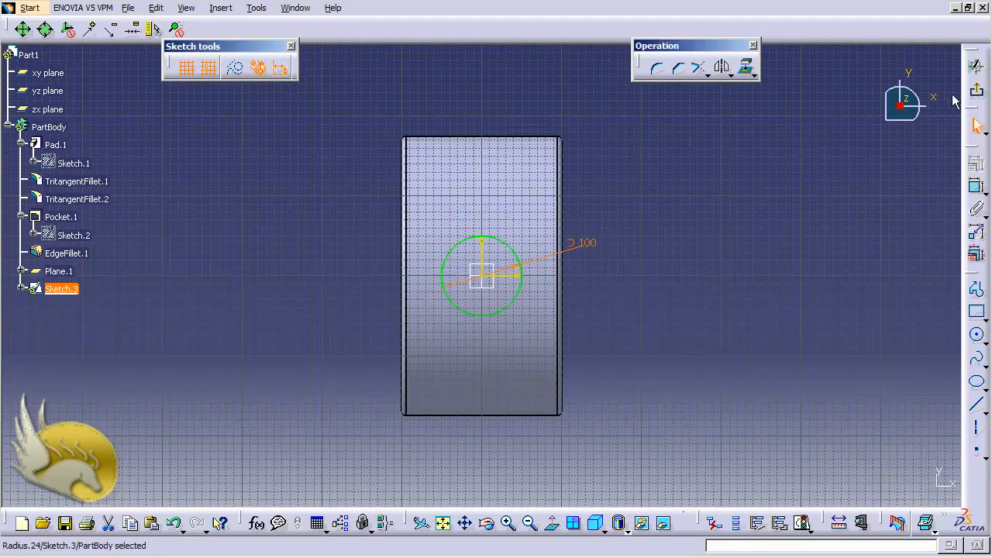
Exit the circle's sketch and return to the Part Design workbench
click(976, 89)
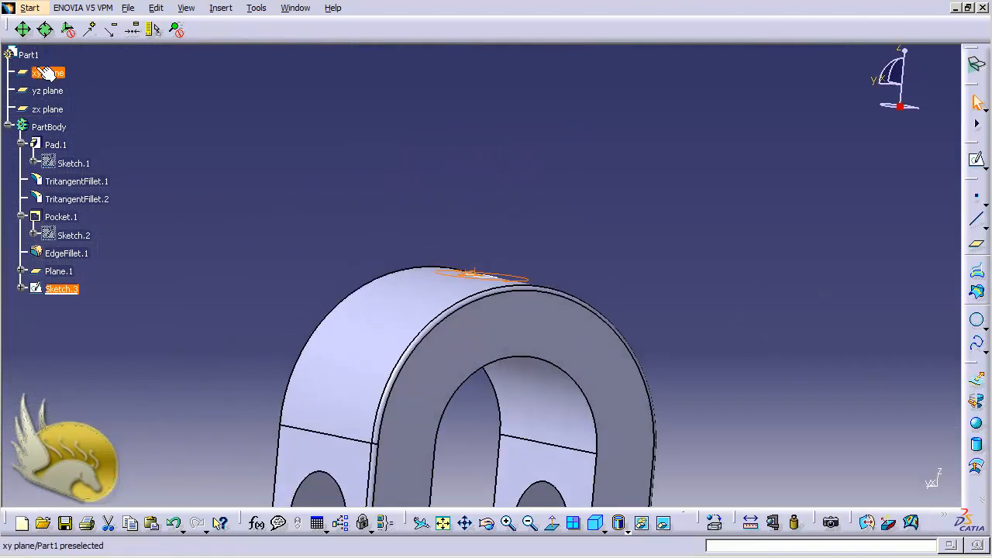
click(29, 8)
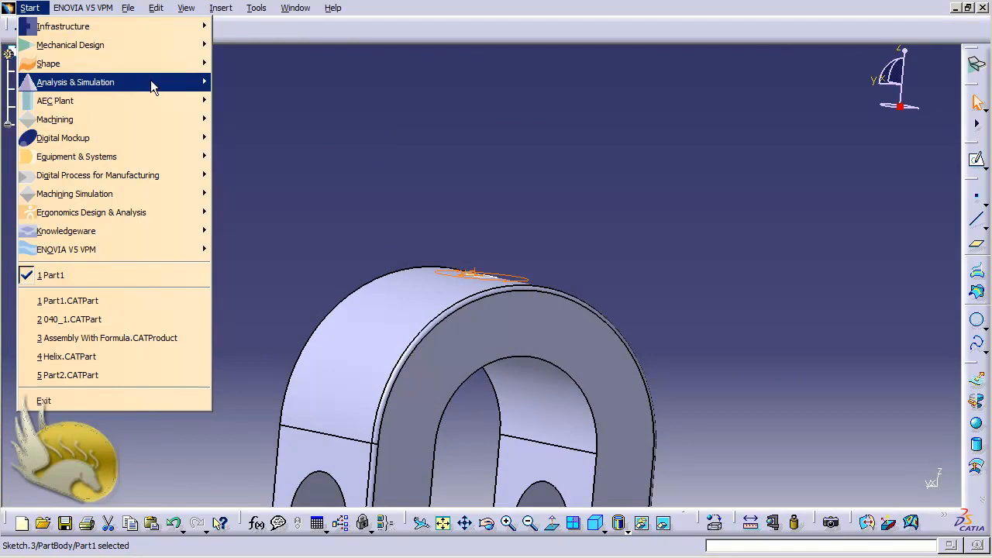
mouse_move(160, 43)
click(248, 45)
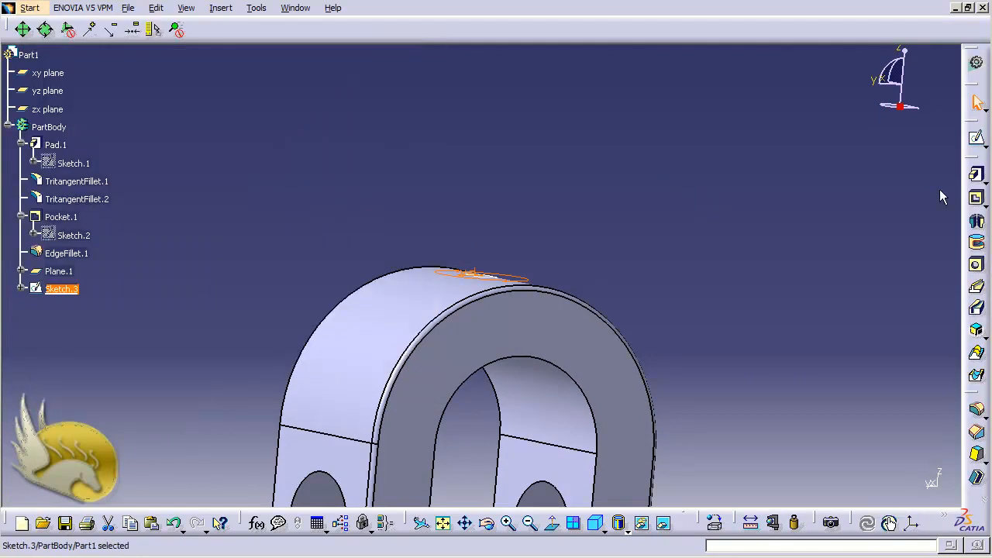
Pad the circle into a cylinder on top of the arch, 100 mm for the first limit and 30 mm for the second
click(975, 175)
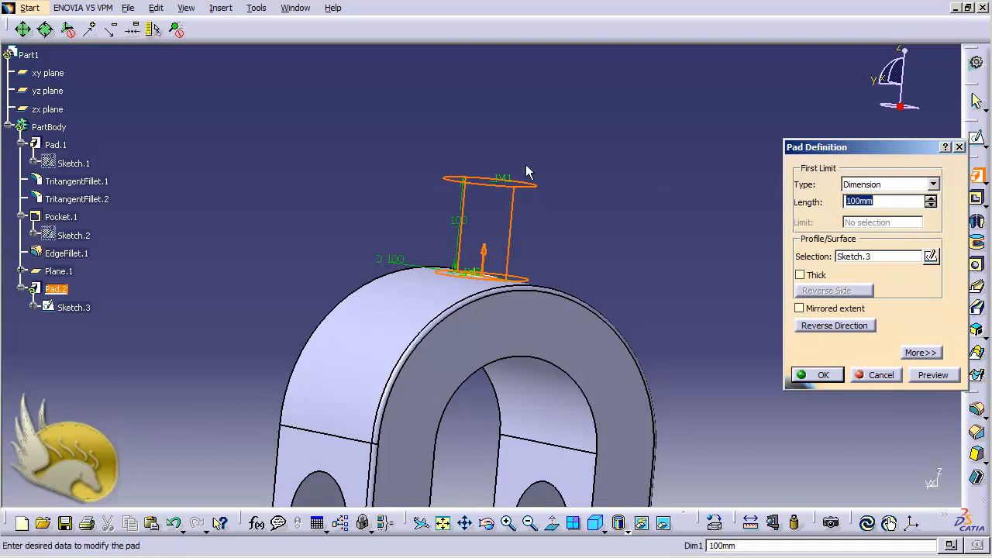
click(921, 352)
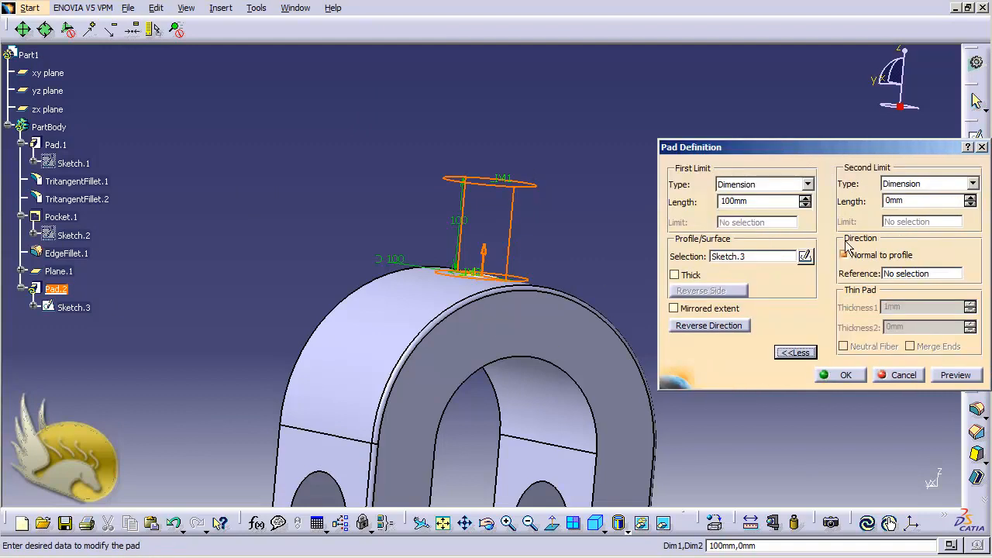
double_click(895, 200)
text(20)
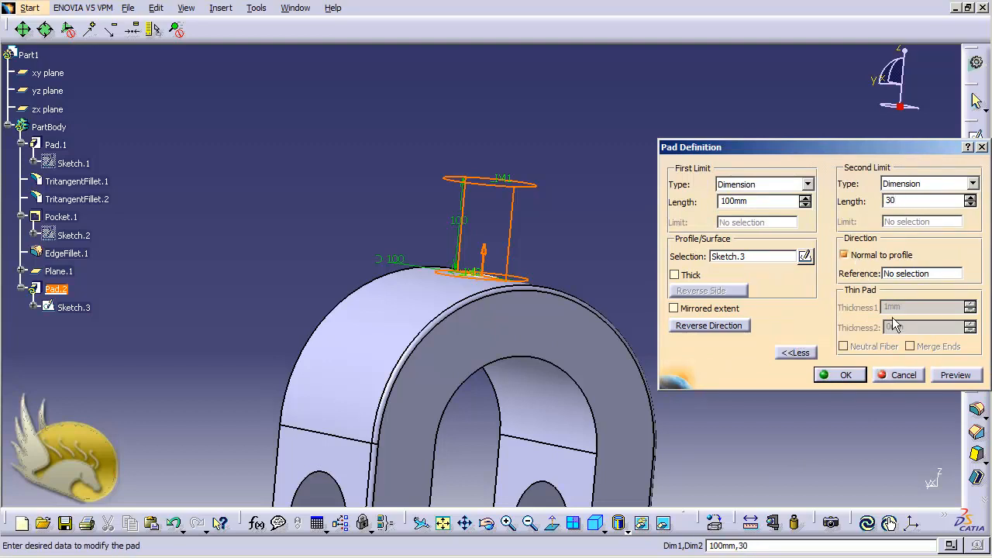
click(950, 376)
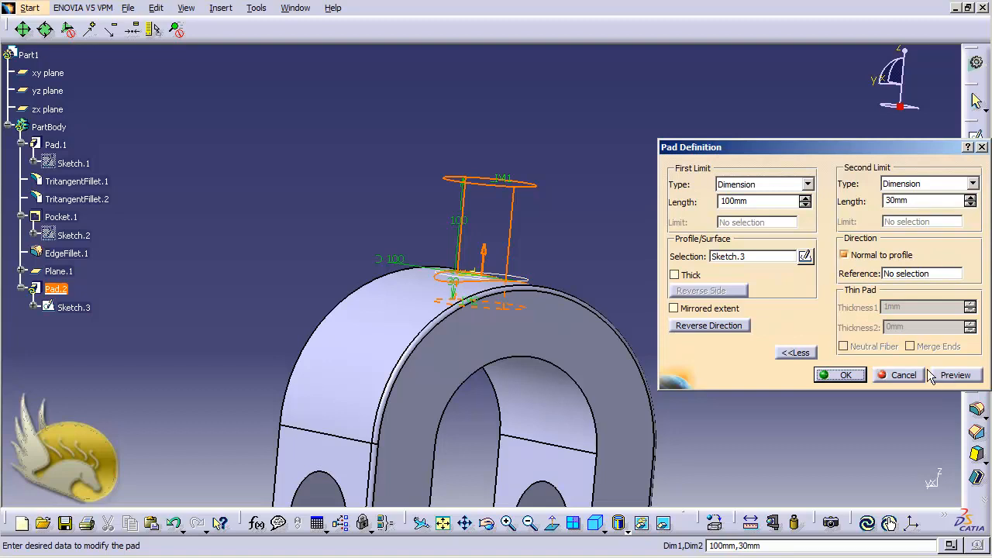
click(726, 429)
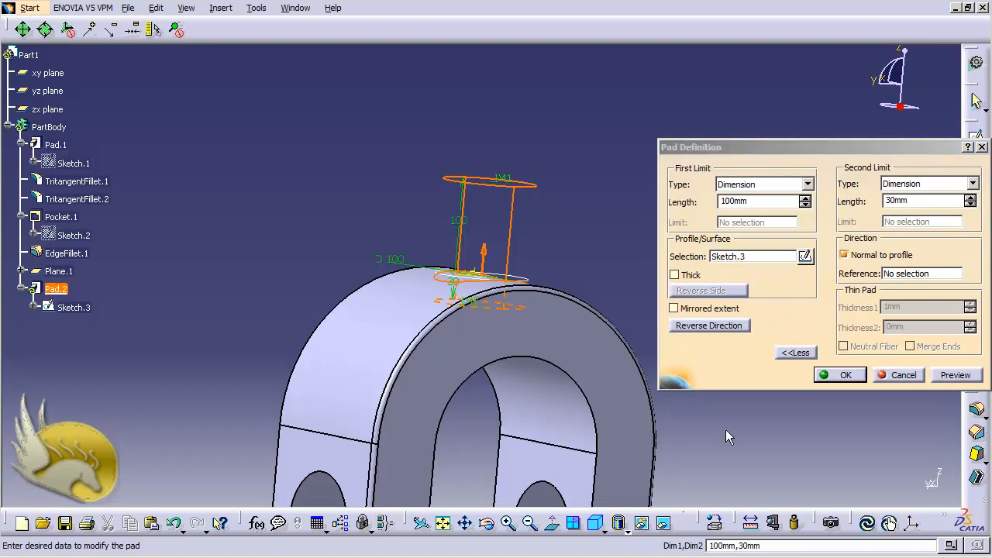
key(shift+Right)
key(shift+Right)
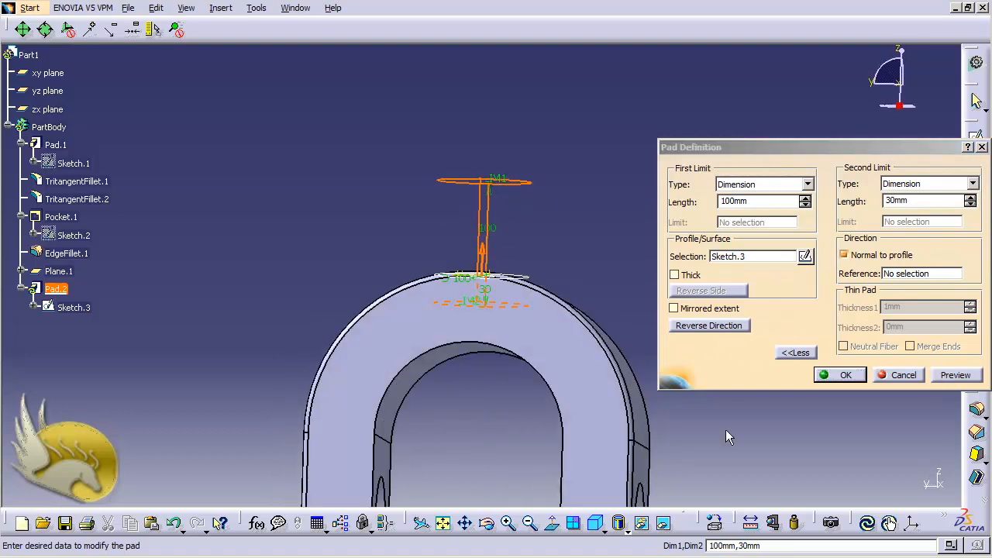
click(851, 375)
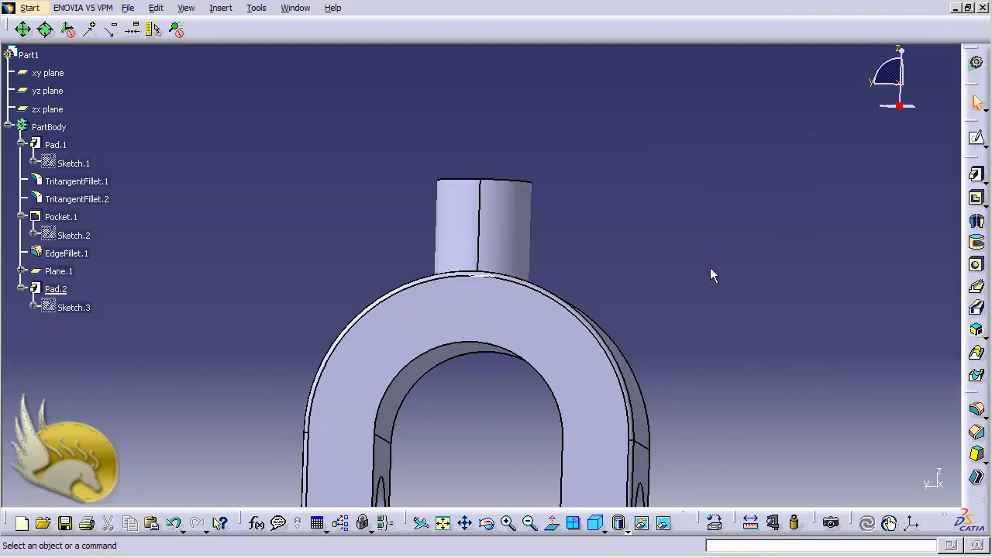
Hide the offset plane at the base of the cylinder on top of the arch
key(shift+Down)
key(shift+Down)
key(shift+Down)
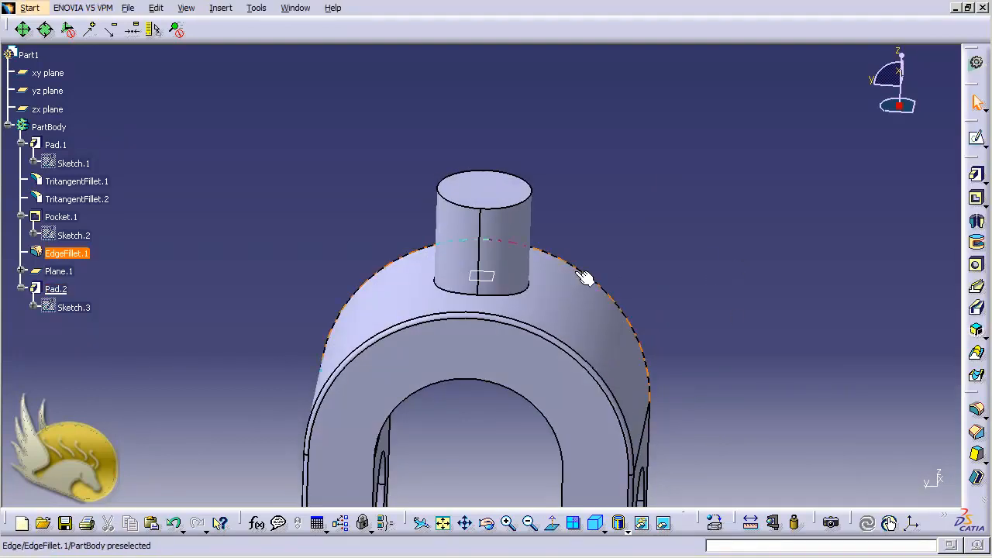
right_click(496, 283)
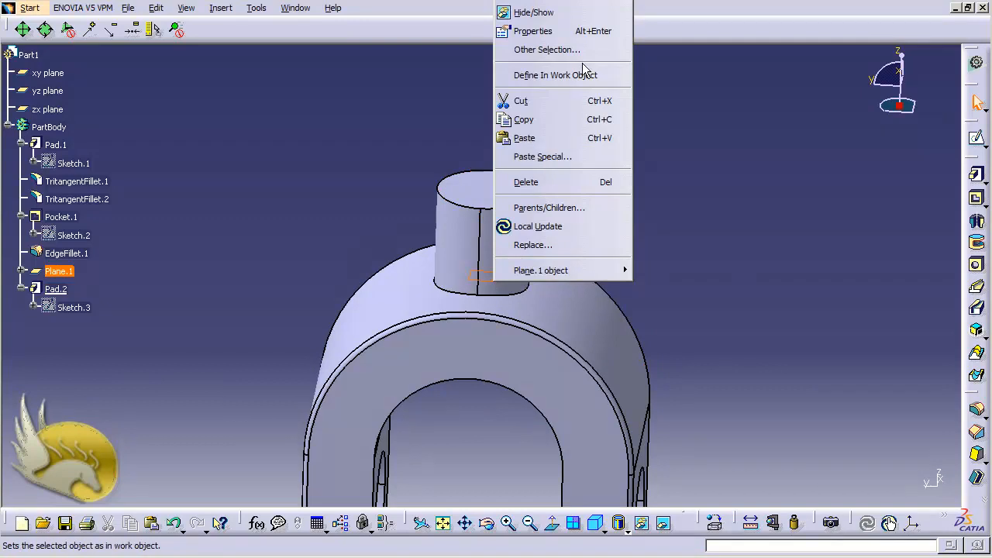
click(574, 14)
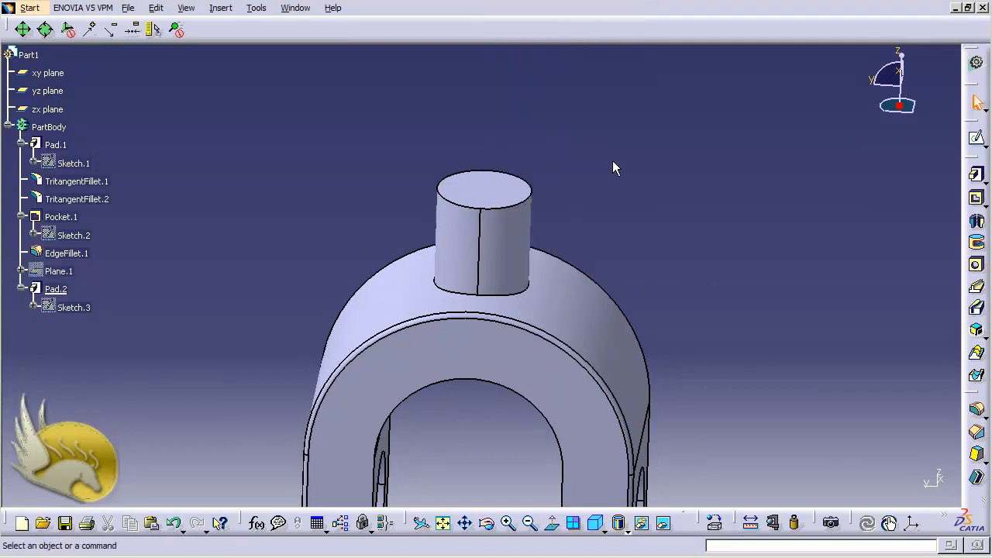
Chamfer the top circular edge of the cylinder with a 5 mm length at 45 degrees
click(212, 9)
mouse_move(266, 253)
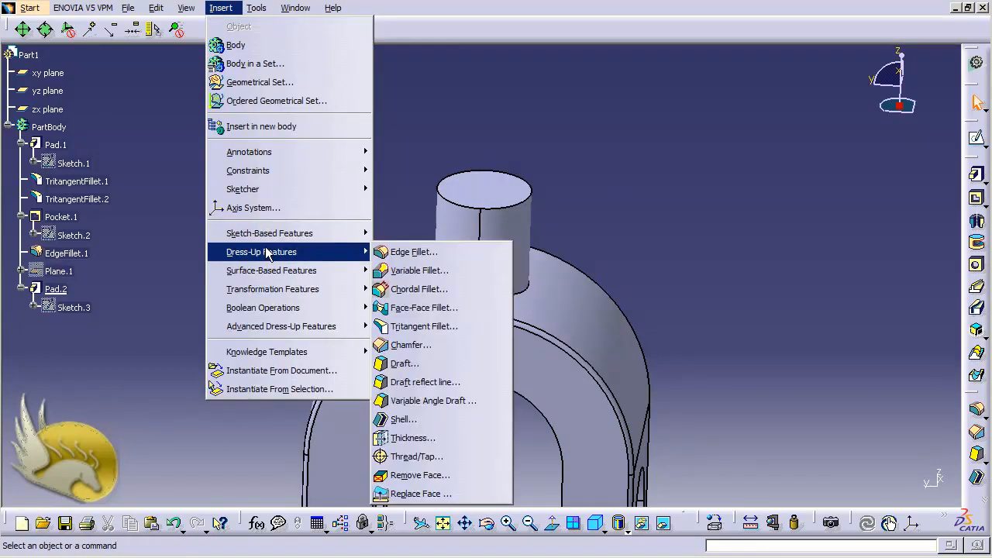
click(423, 348)
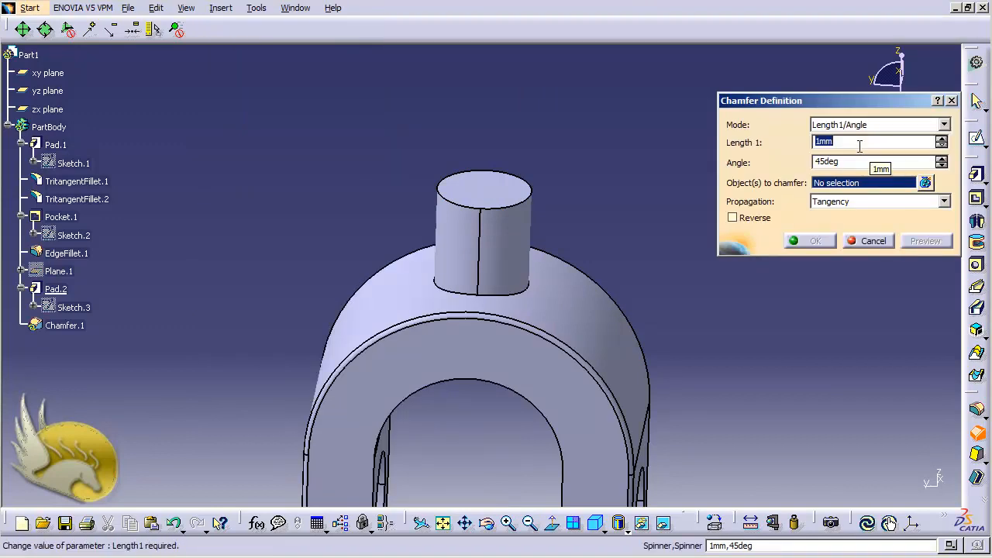
text(5)
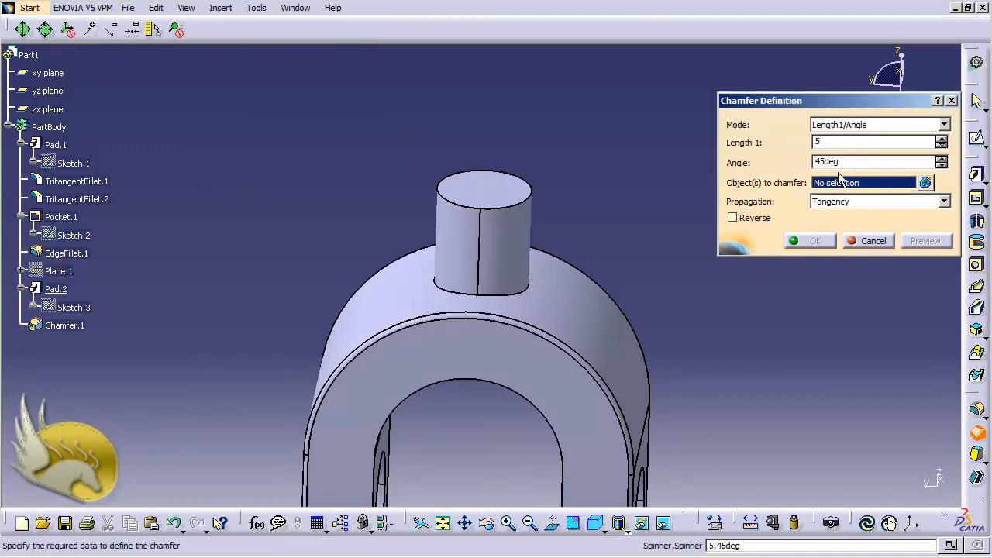
click(530, 193)
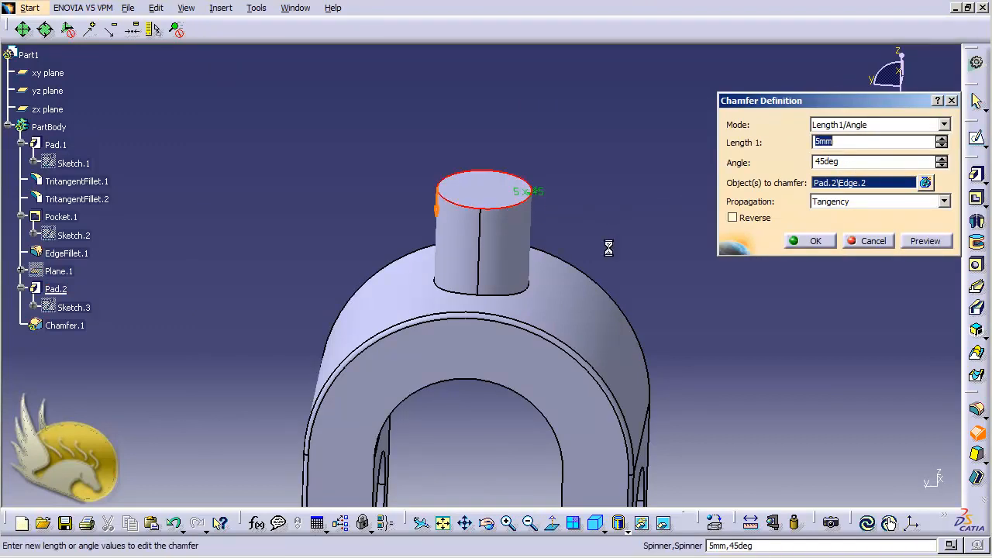
click(791, 243)
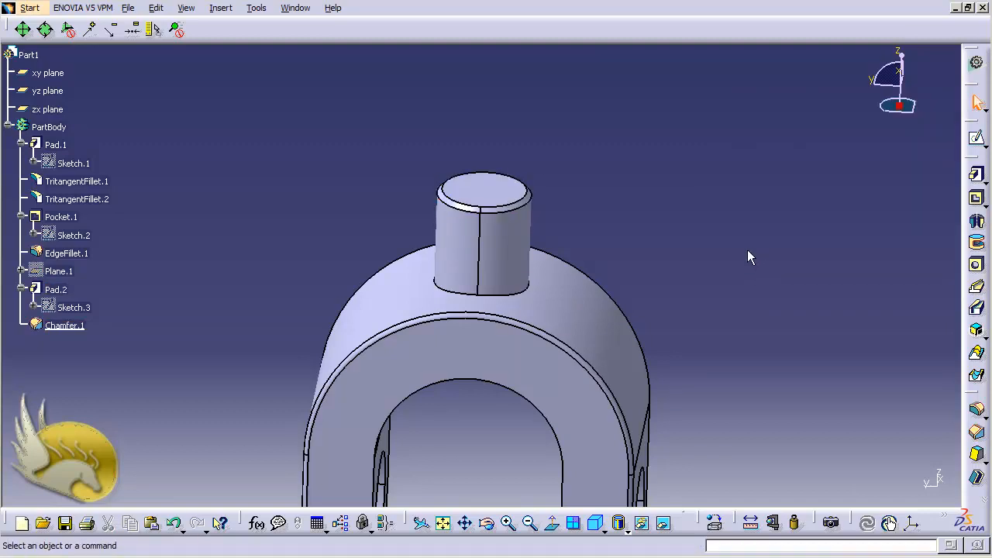
Save the part as Part1.CATPart in the Assembly With Explode folder, overwriting the existing file
key(ctrl+s)
click(417, 181)
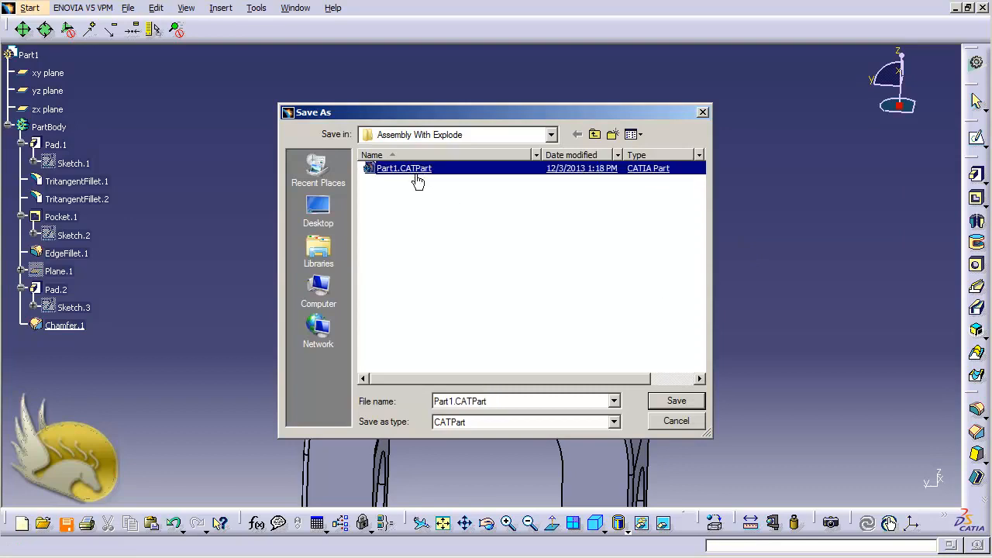
double_click(416, 181)
click(531, 323)
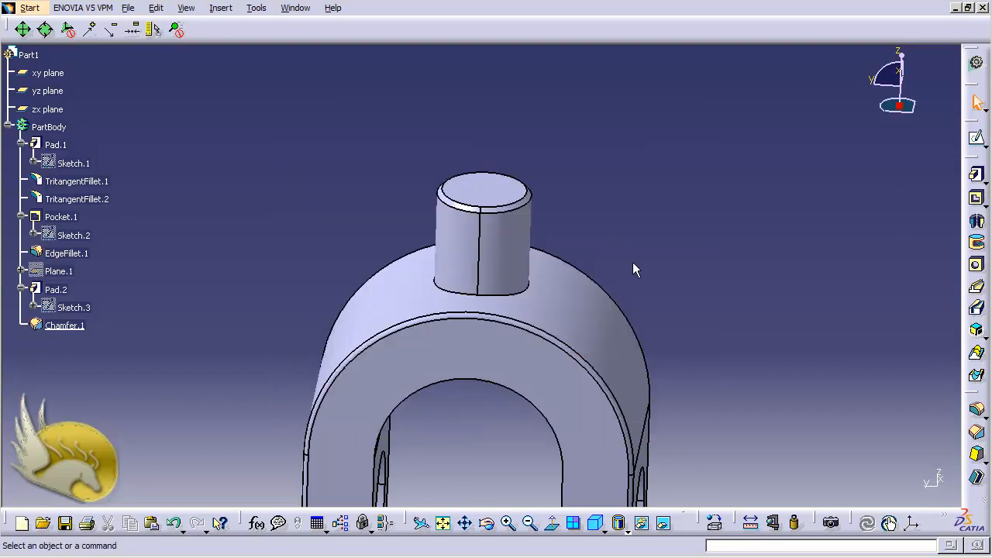
Examine the arch's rounded legs and their holes from an angled view
key(ctrl+Up)
key(ctrl+Up)
key(ctrl+Left)
key(shift+Right)
key(shift+Right)
key(shift+Right)
key(shift+Right)
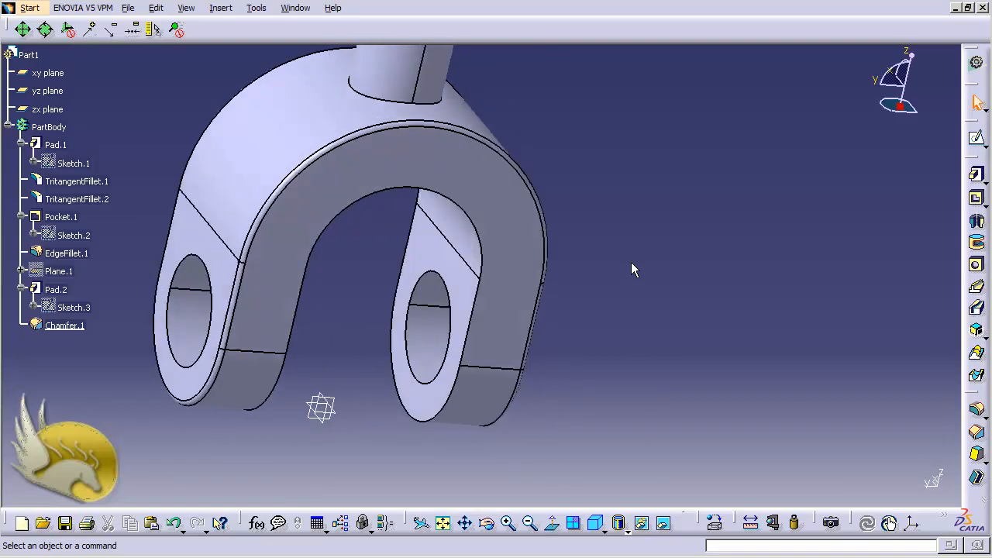